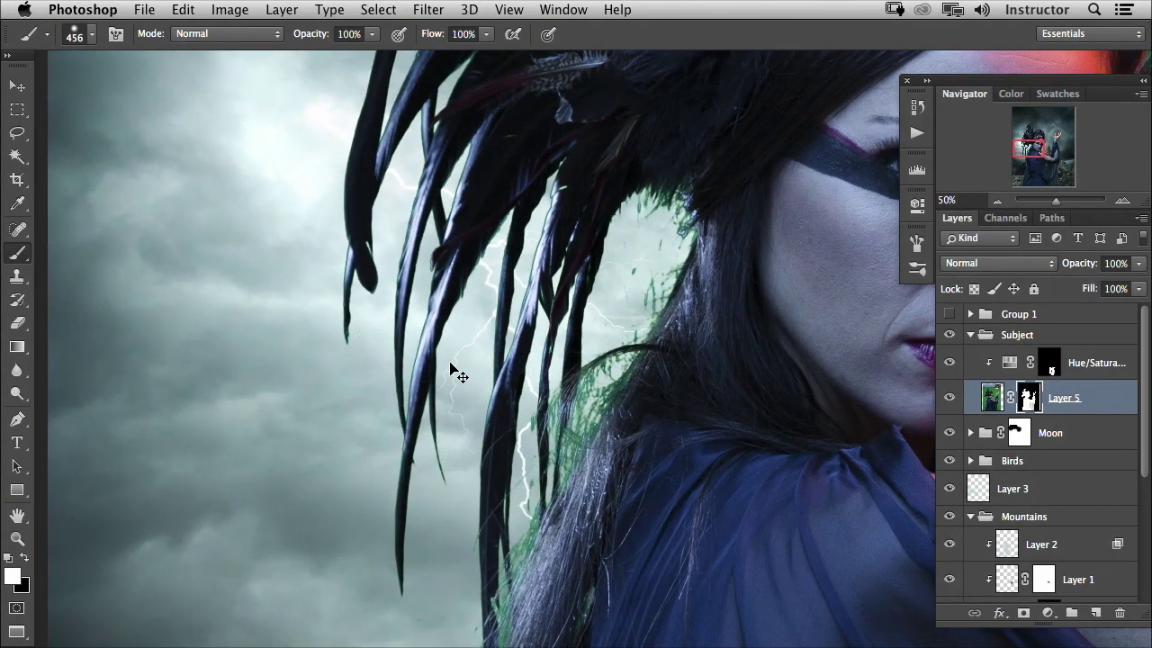
Reduce the brush size to 204 and disable Layer 5's mask to show the original green-screen photo
{"action": "key", "text": "super+plus"}
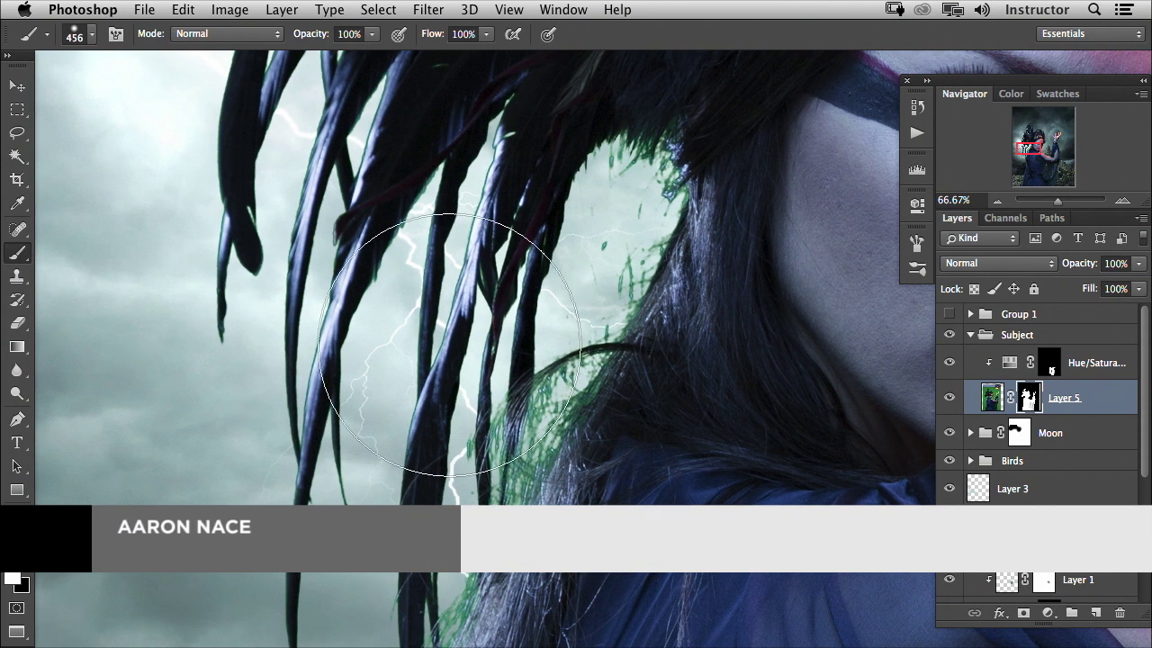
{"action": "left_click_drag", "start_coordinate": [441, 328], "coordinate": [381, 330]}
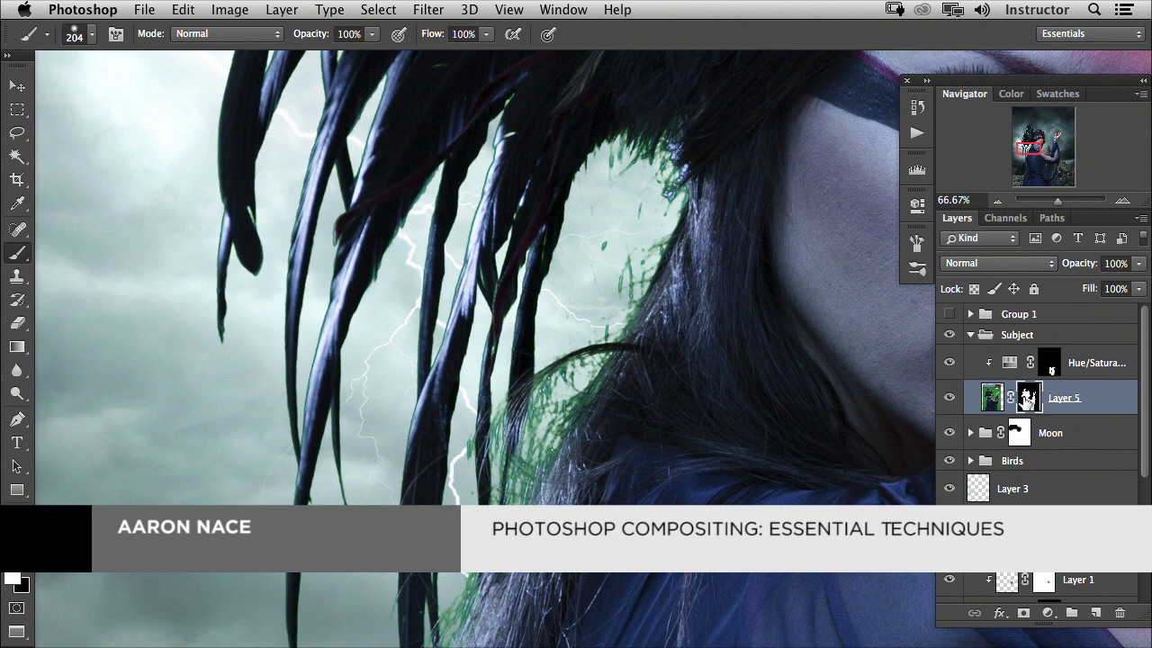
{"action": "left_click", "coordinate": [1027, 399], "text": "shift"}
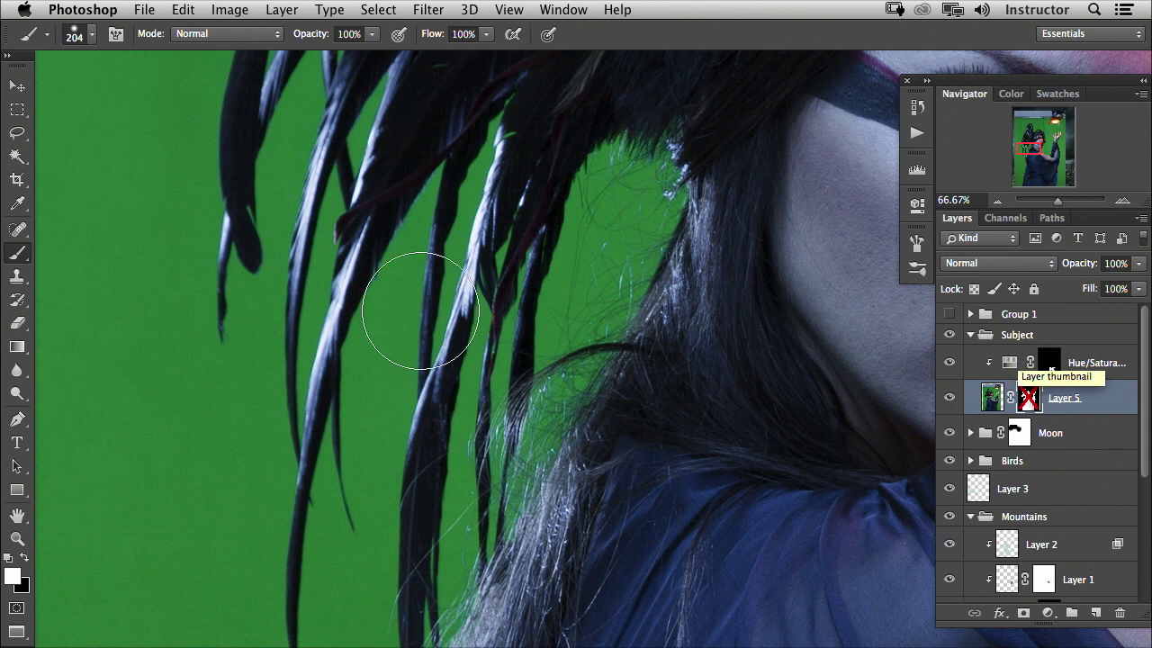
{"action": "left_click", "coordinate": [1031, 397], "text": "shift"}
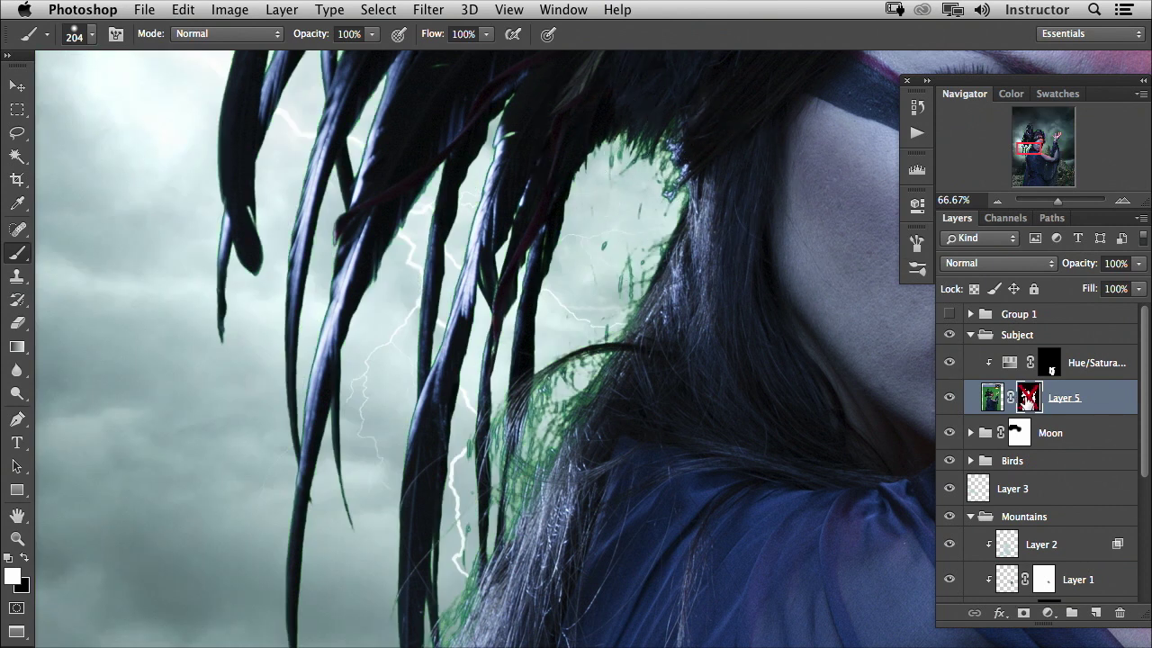
{"action": "left_click", "coordinate": [1029, 401], "text": "shift"}
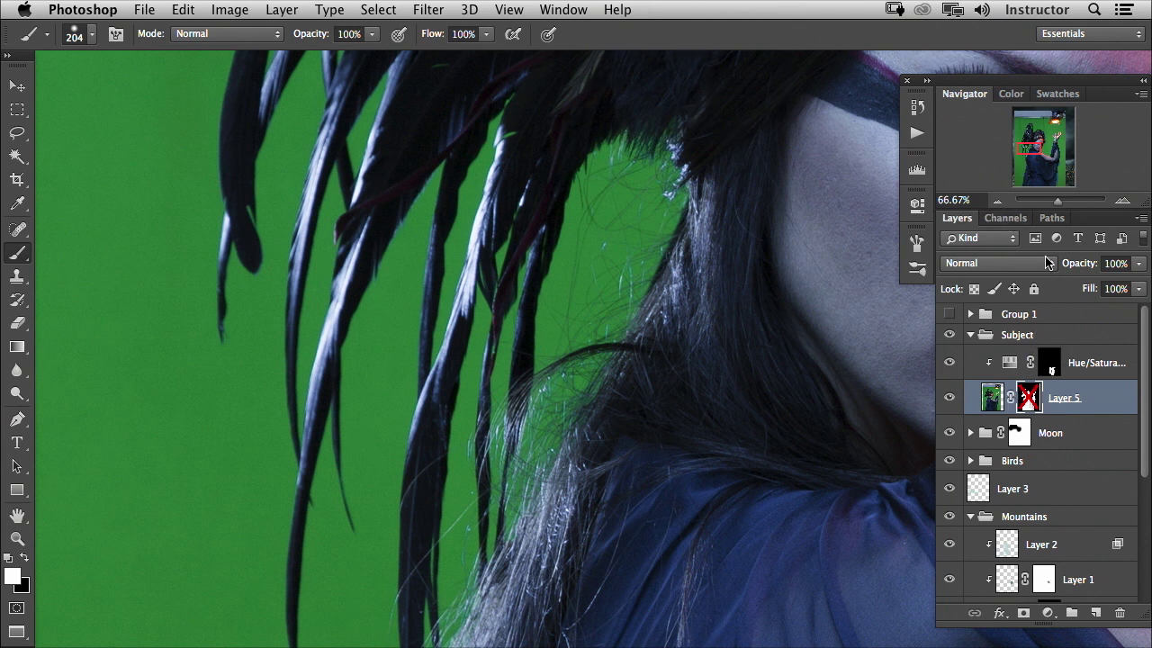
Isolate the Green channel and duplicate it as the base for a new hair selection
{"action": "left_click", "coordinate": [1005, 219]}
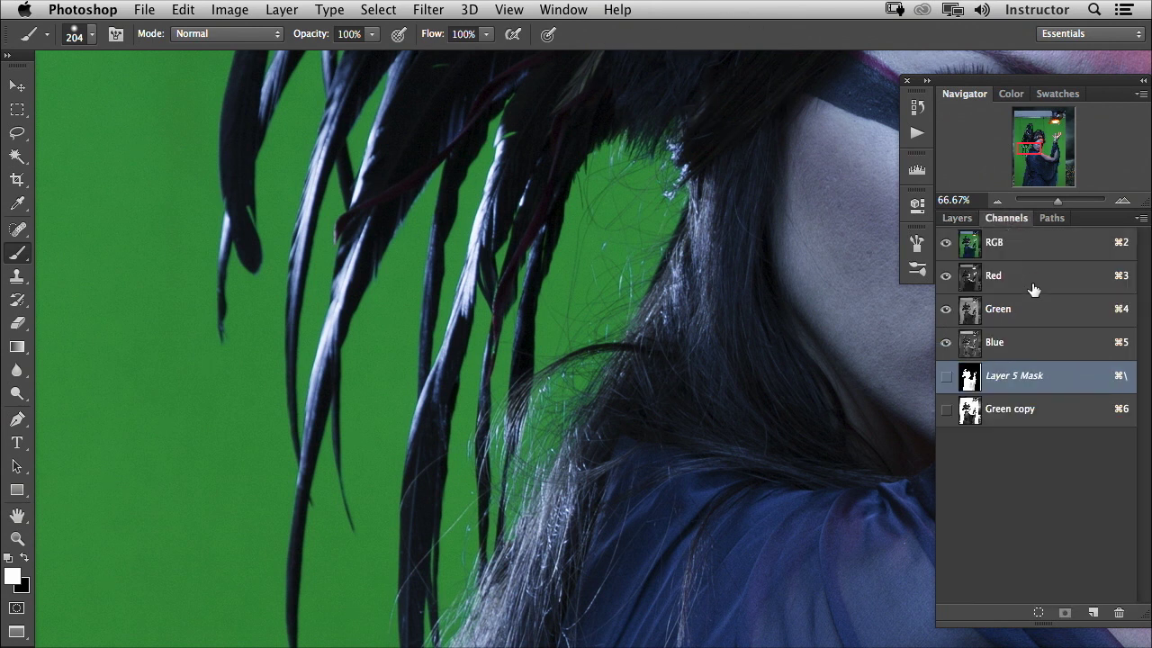
{"action": "left_click", "coordinate": [1021, 312]}
{"action": "left_click", "coordinate": [1035, 252]}
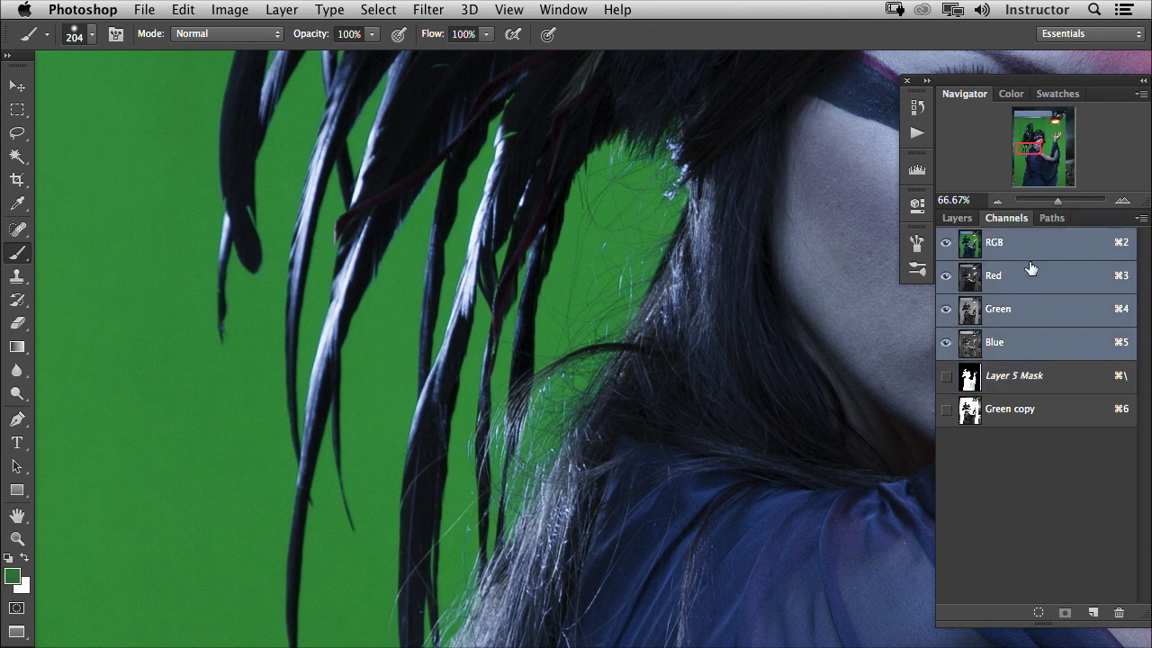
{"action": "left_click", "coordinate": [1031, 306]}
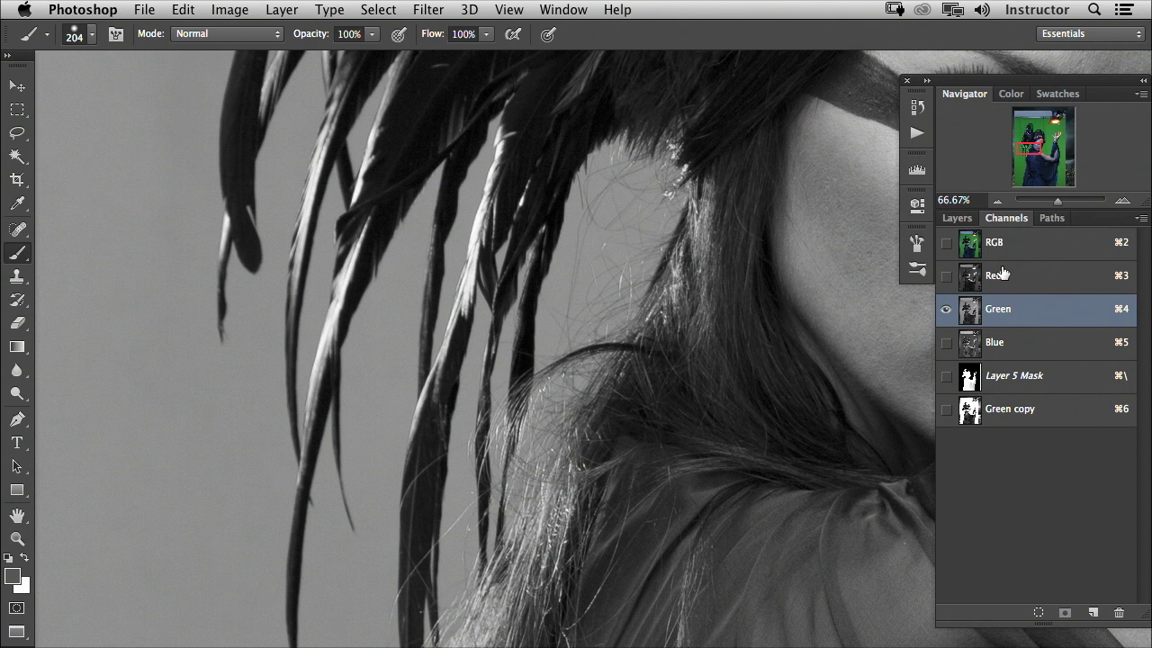
{"action": "left_click_drag", "start_coordinate": [1043, 311], "coordinate": [1090, 611]}
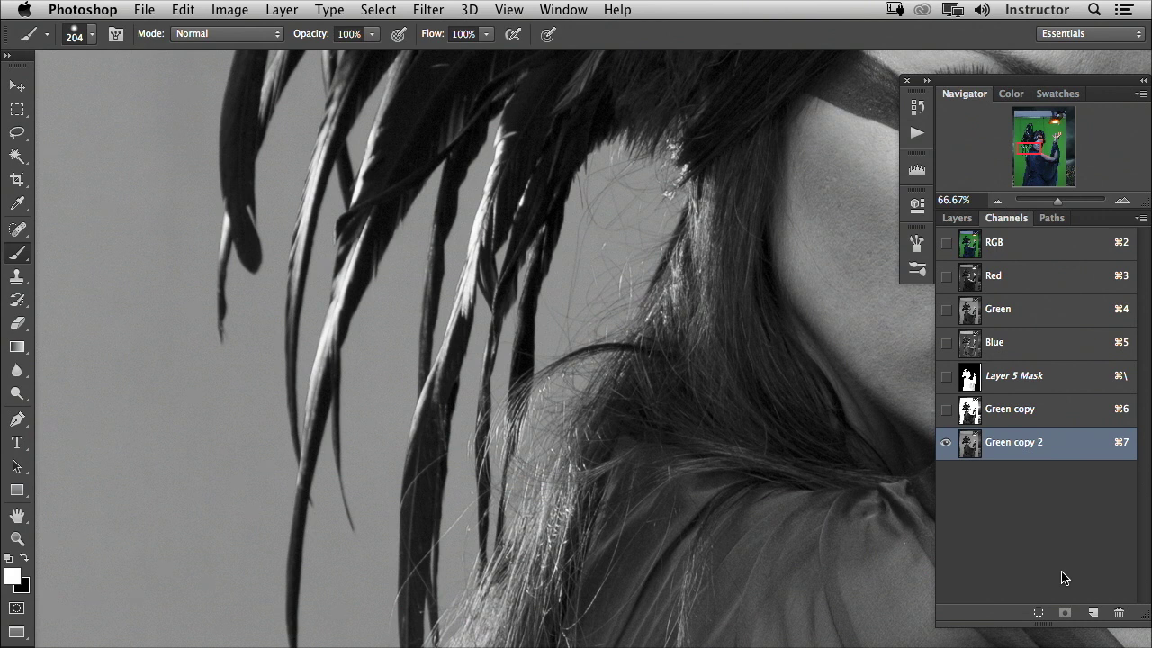
Apply Levels to the duplicated green channel, sampling the backdrop between feathers and hair as the white point, with input white at 137
{"action": "key", "text": "super+l"}
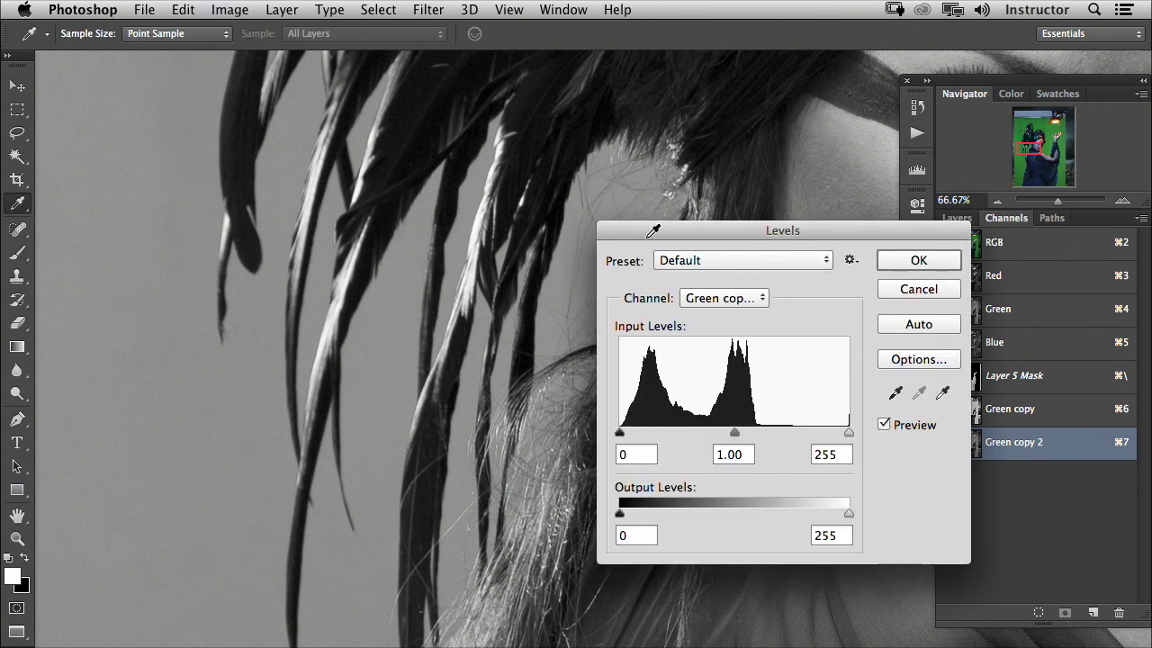
{"action": "left_click_drag", "start_coordinate": [653, 231], "coordinate": [113, 203]}
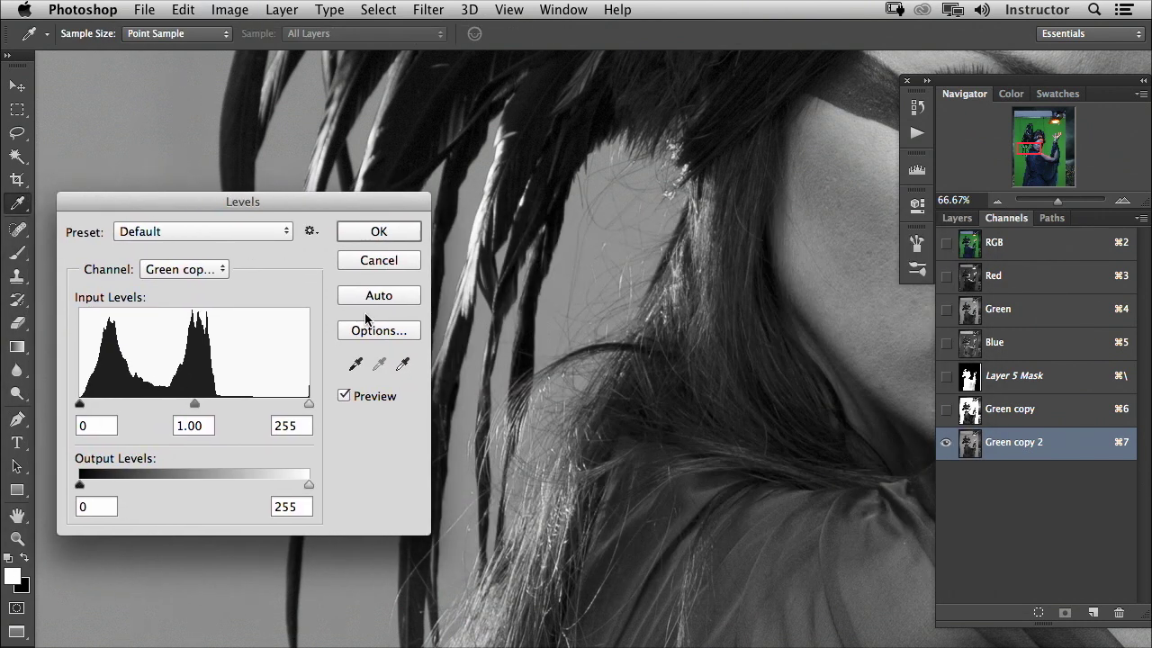
{"action": "left_click", "coordinate": [403, 363]}
{"action": "left_click", "coordinate": [559, 288]}
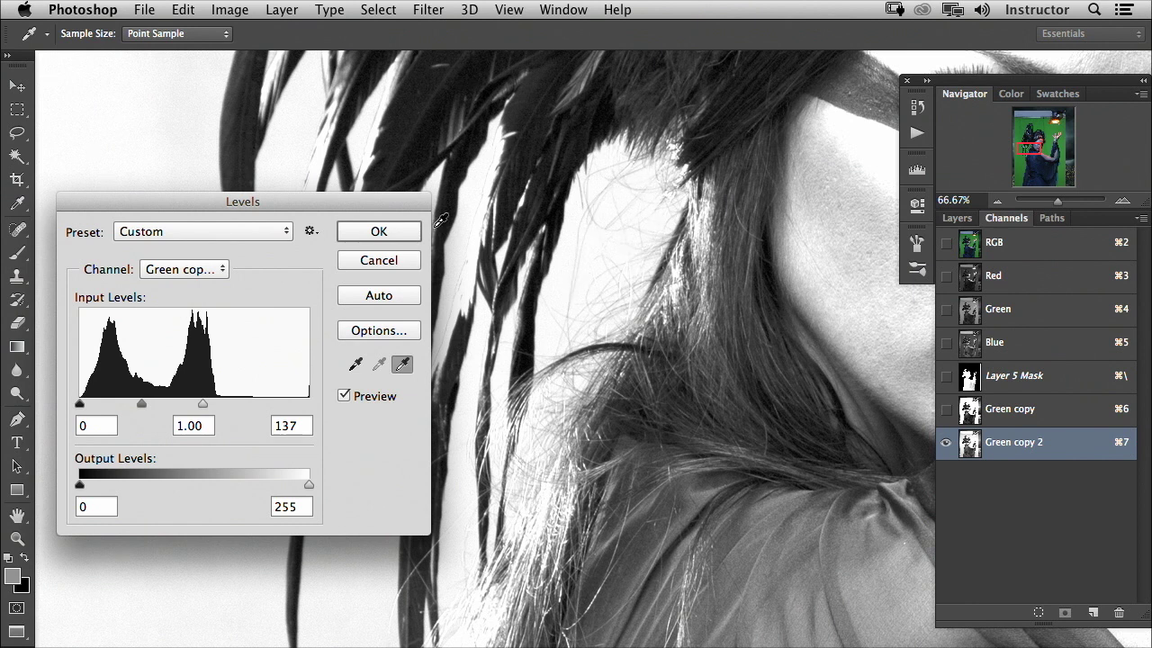
{"action": "left_click", "coordinate": [379, 231]}
{"action": "key", "text": "b"}
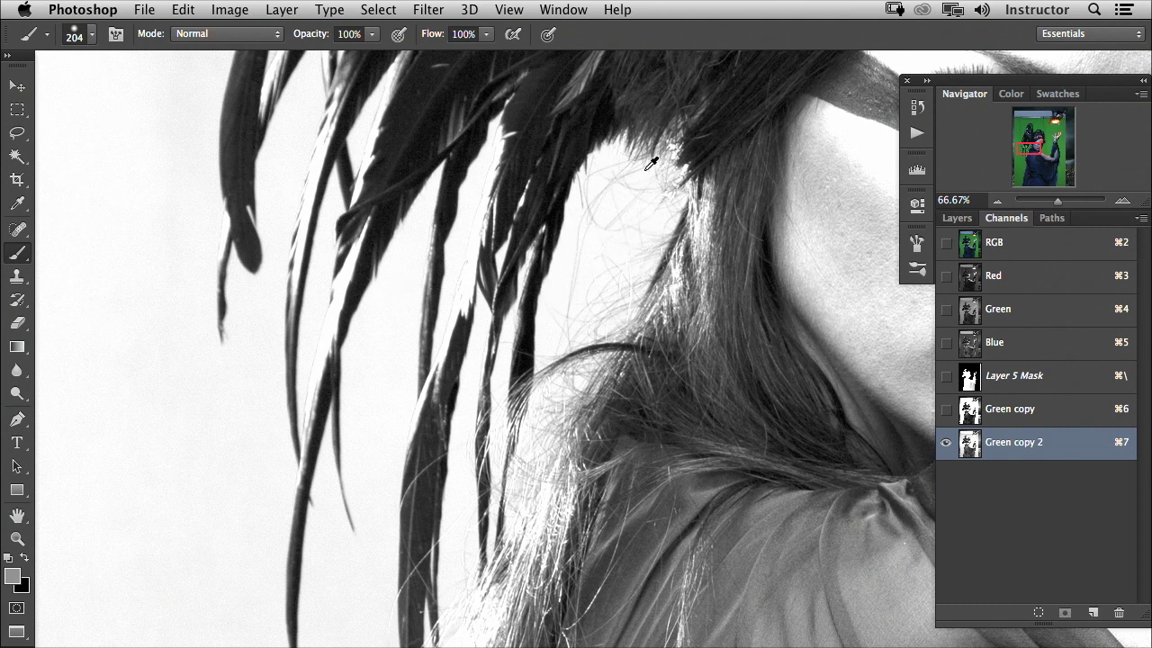
Load the adjusted green channel copy as a selection and re-enable Layer 5's mask for editing
{"action": "left_click", "coordinate": [970, 445], "text": "super"}
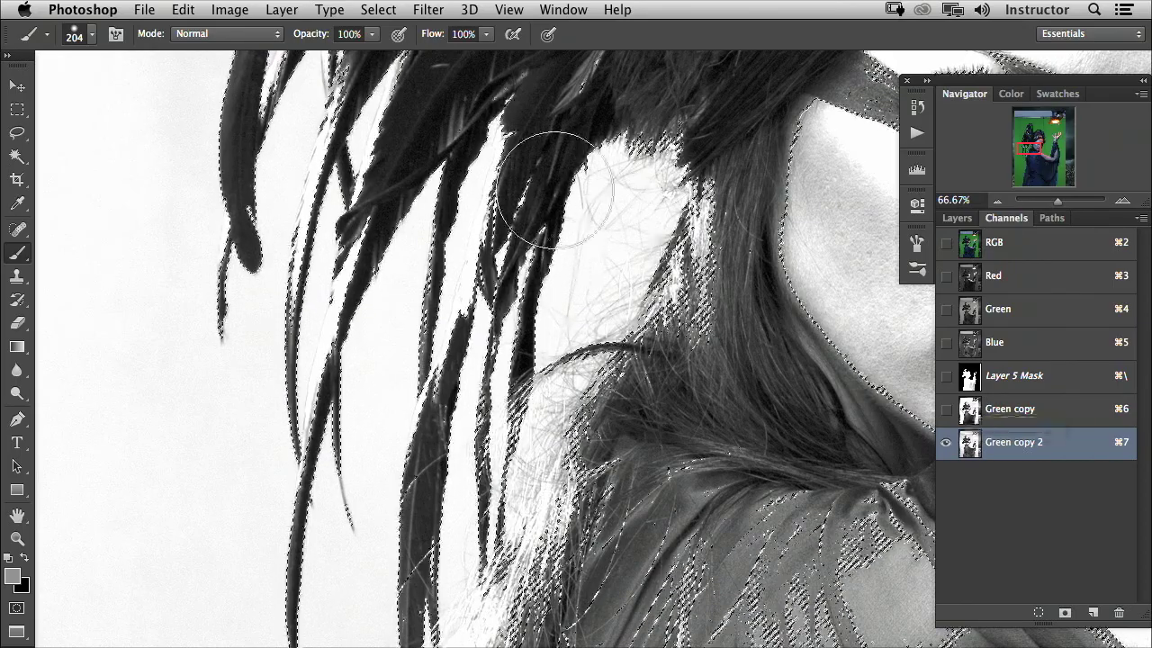
{"action": "left_click", "coordinate": [955, 219]}
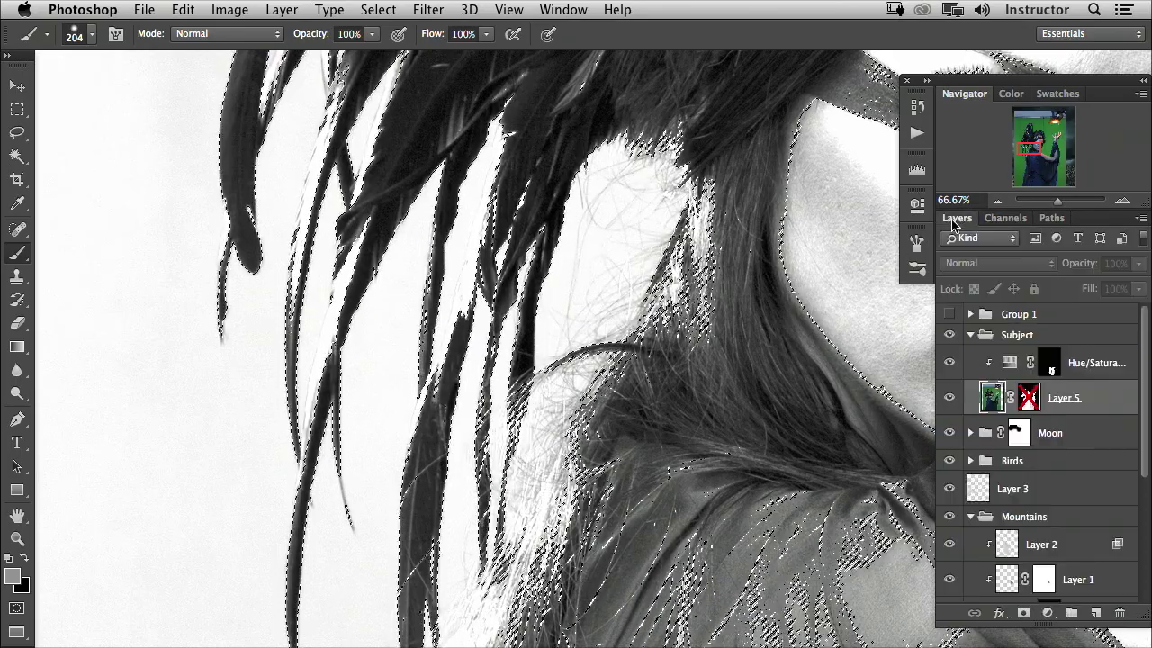
{"action": "left_click", "coordinate": [989, 398]}
{"action": "left_click", "coordinate": [1027, 398], "text": "shift"}
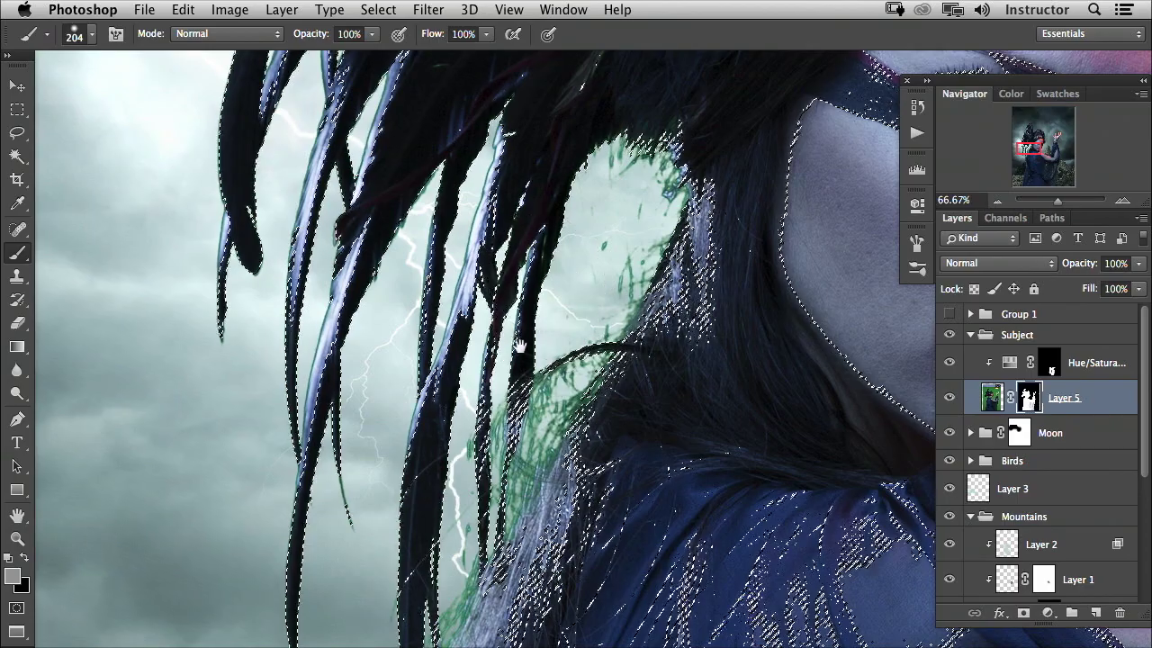
Hide the selection edges and paint black on Layer 5's mask with a size 101 brush to remove the green fringe around the hair
{"action": "left_click_drag", "start_coordinate": [520, 344], "coordinate": [532, 342]}
{"action": "key", "text": "x"}
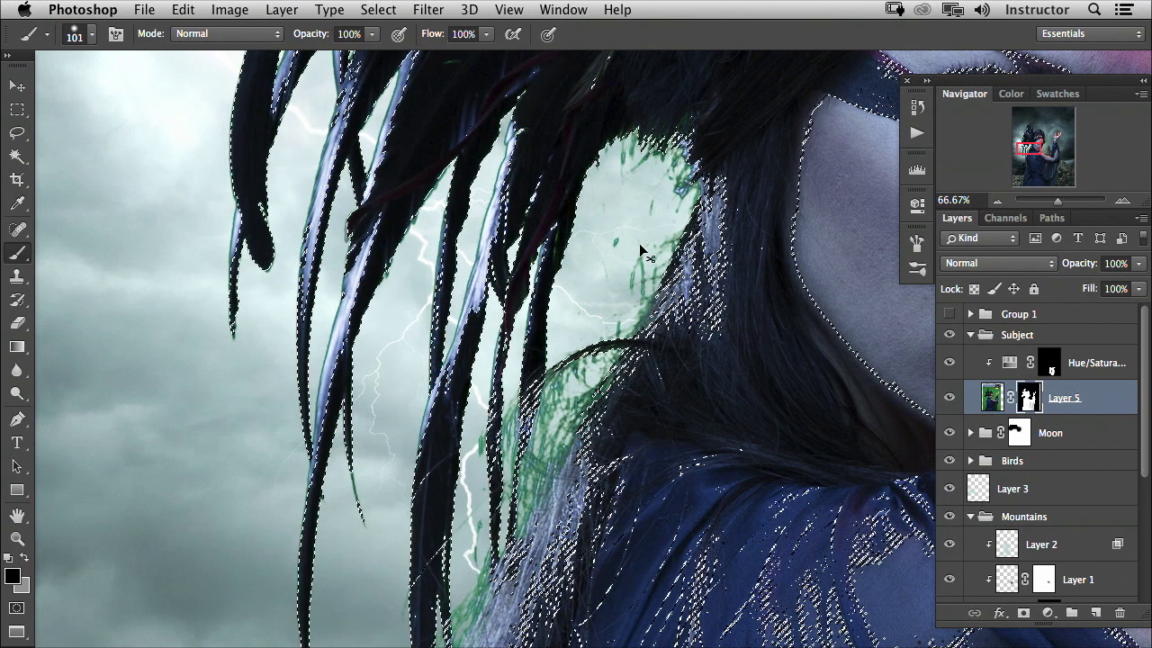
{"action": "key", "text": "super+d"}
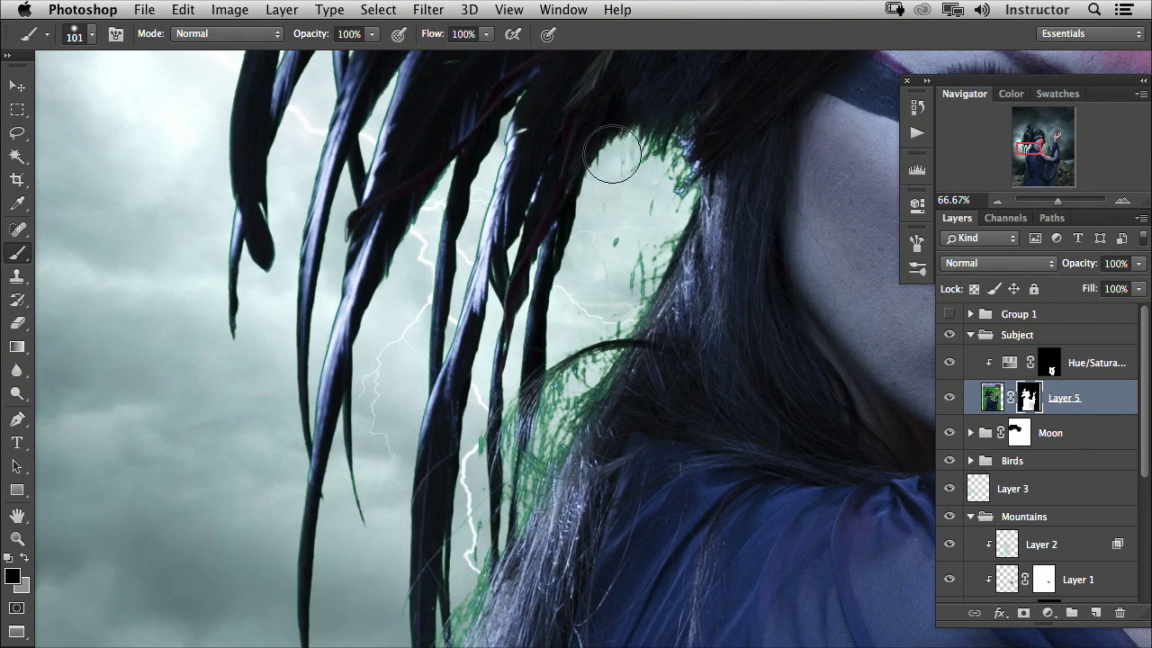
{"action": "mouse_move", "coordinate": [641, 177]}
{"action": "left_mouse_down"}
{"action": "mouse_move", "coordinate": [663, 185]}
{"action": "mouse_move", "coordinate": [651, 249]}
{"action": "mouse_move", "coordinate": [583, 299]}
{"action": "left_mouse_up"}
{"action": "mouse_move", "coordinate": [599, 339]}
{"action": "left_mouse_down"}
{"action": "mouse_move", "coordinate": [555, 386]}
{"action": "mouse_move", "coordinate": [612, 234]}
{"action": "mouse_move", "coordinate": [504, 468]}
{"action": "mouse_move", "coordinate": [517, 480]}
{"action": "mouse_move", "coordinate": [543, 440]}
{"action": "mouse_move", "coordinate": [562, 397]}
{"action": "mouse_move", "coordinate": [436, 622]}
{"action": "mouse_move", "coordinate": [492, 416]}
{"action": "left_mouse_up"}
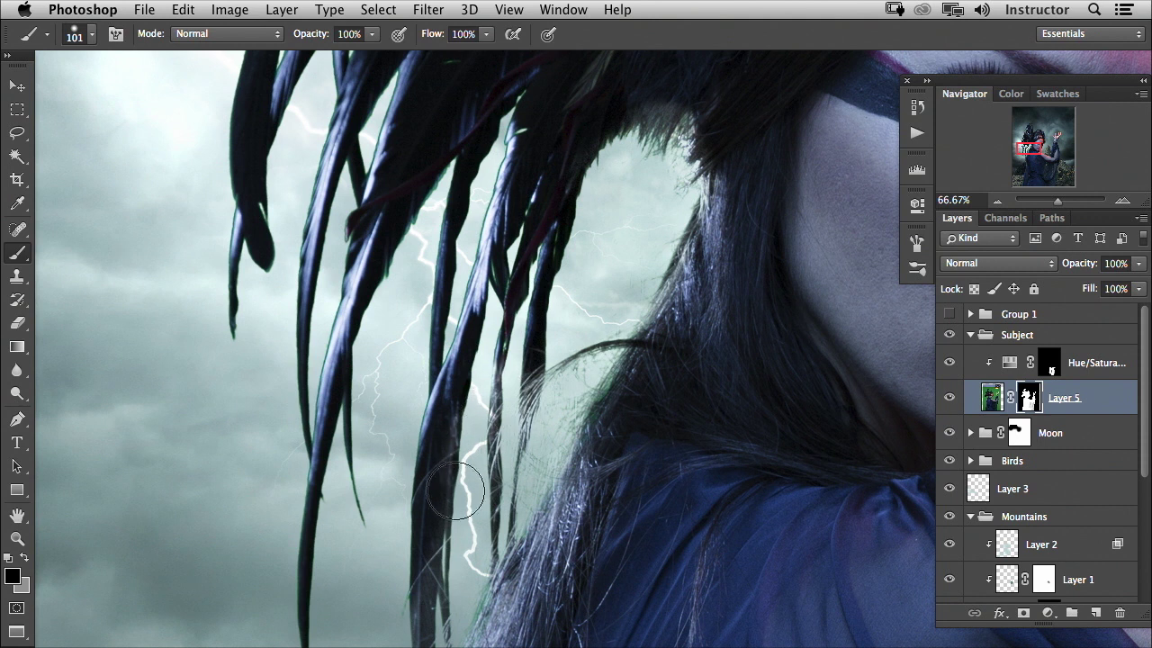
{"action": "scroll", "coordinate": [437, 462], "scroll_direction": "down", "scroll_amount": 5}
{"action": "left_click_drag", "start_coordinate": [431, 605], "coordinate": [493, 450]}
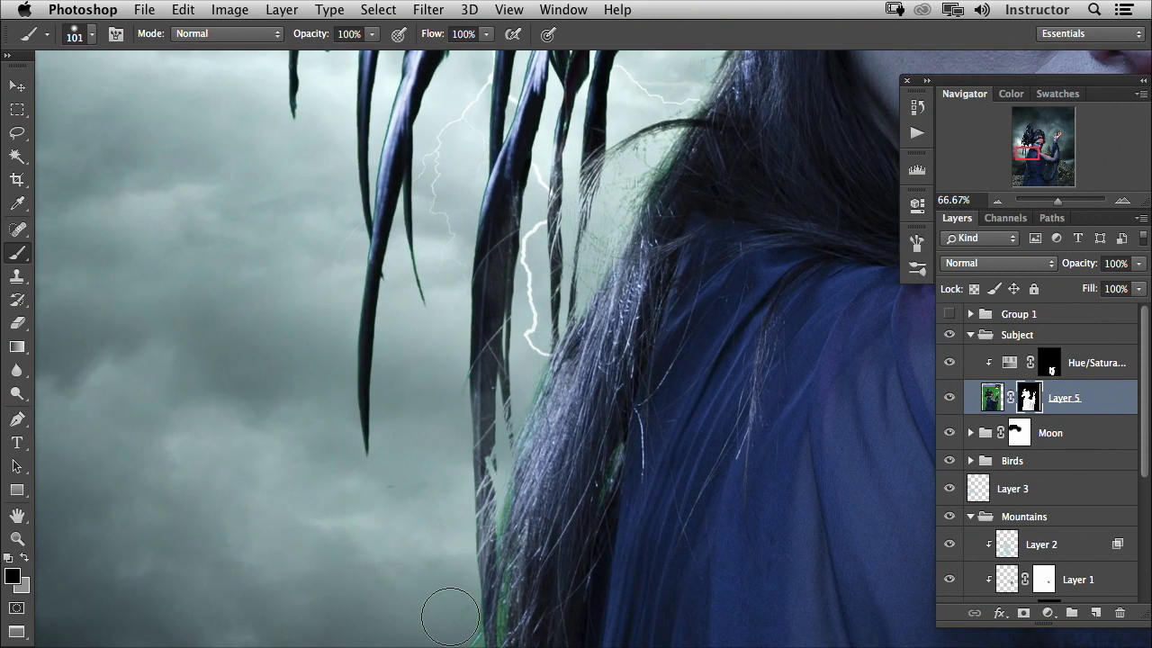
{"action": "left_click_drag", "start_coordinate": [530, 347], "coordinate": [442, 542]}
{"action": "scroll", "coordinate": [444, 542], "scroll_direction": "up", "scroll_amount": 3}
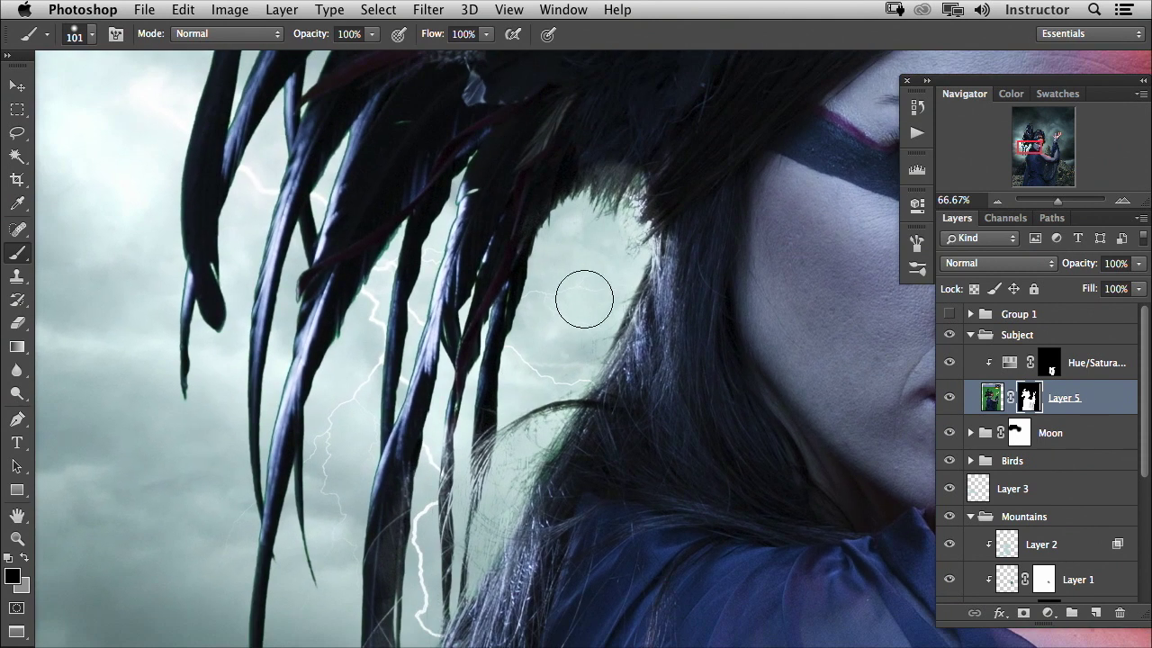
{"action": "left_click_drag", "start_coordinate": [552, 421], "coordinate": [491, 531]}
Invert the selection, hide its edges, and paint white on Layer 5's mask to restore the fine hair strands beneath the headdress
{"action": "key", "text": "super+plus"}
{"action": "key", "text": "super+plus"}
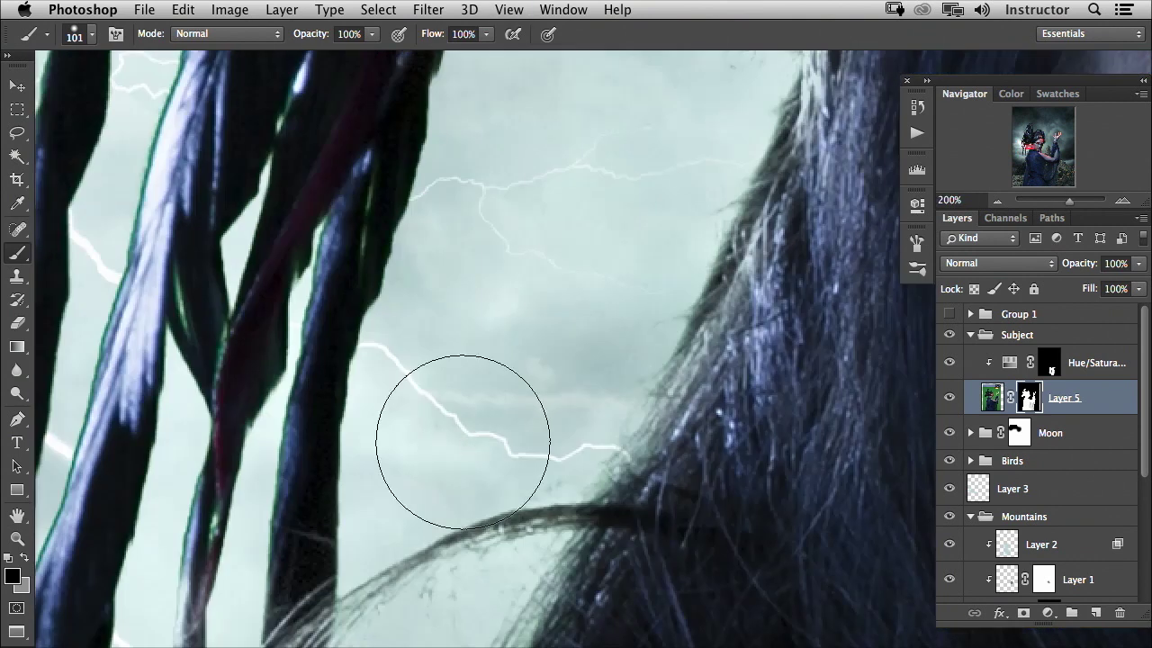
{"action": "left_click_drag", "start_coordinate": [478, 306], "coordinate": [484, 587]}
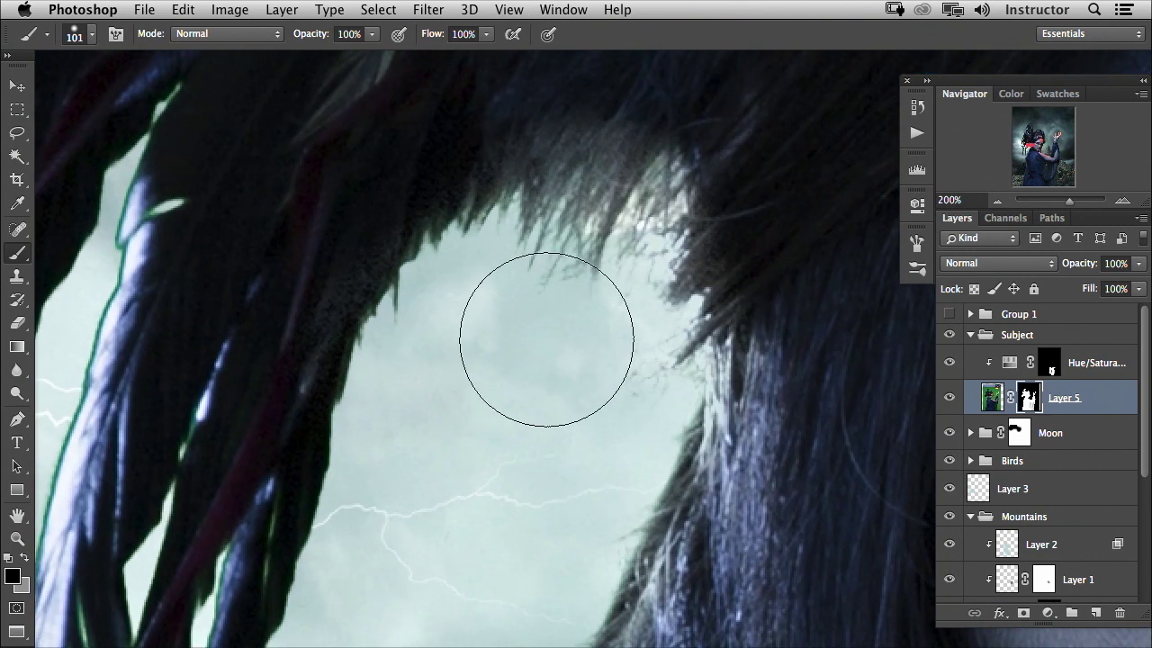
{"action": "left_click_drag", "start_coordinate": [498, 470], "coordinate": [505, 430]}
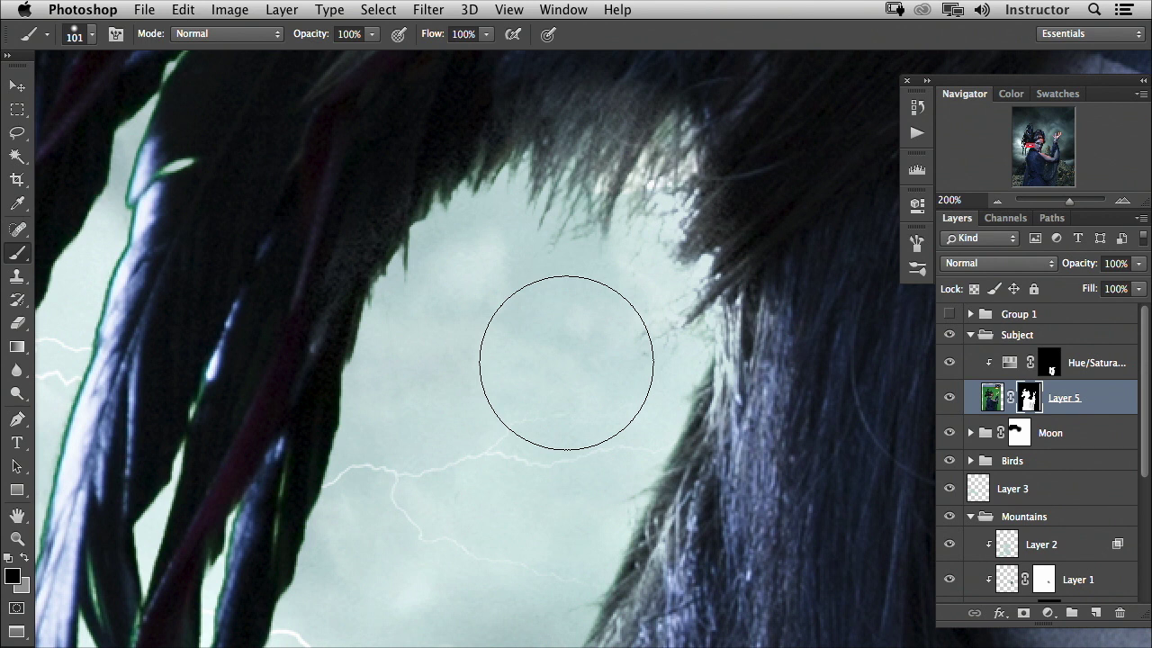
{"action": "key", "text": "shift+super+d"}
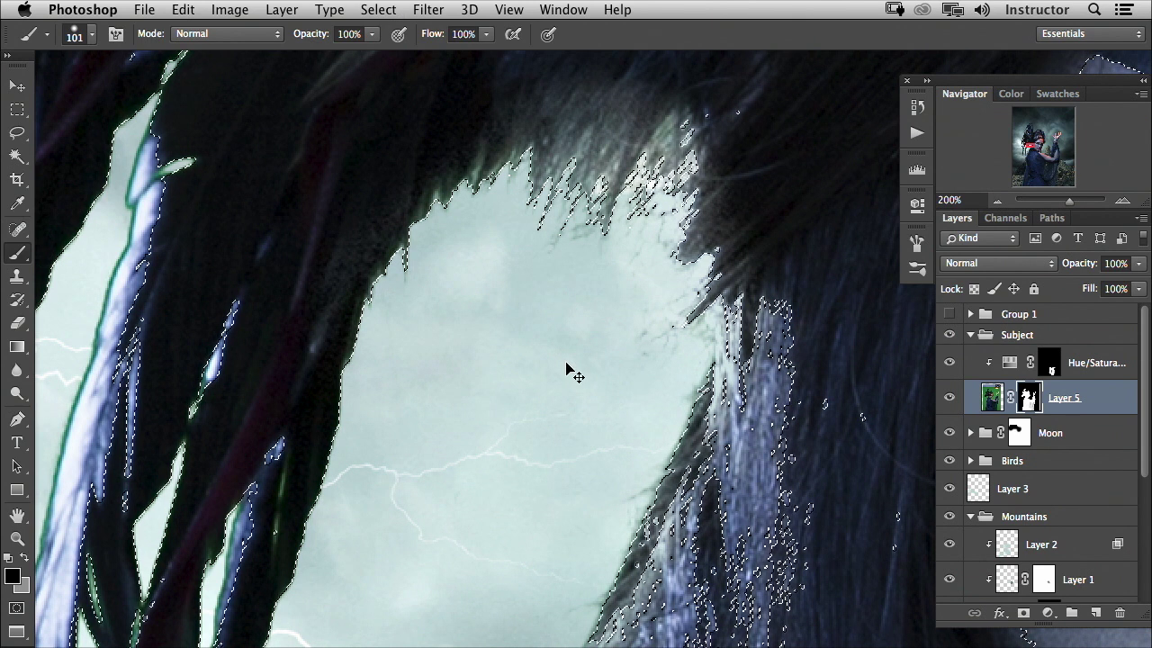
{"action": "key", "text": "ctrl+h"}
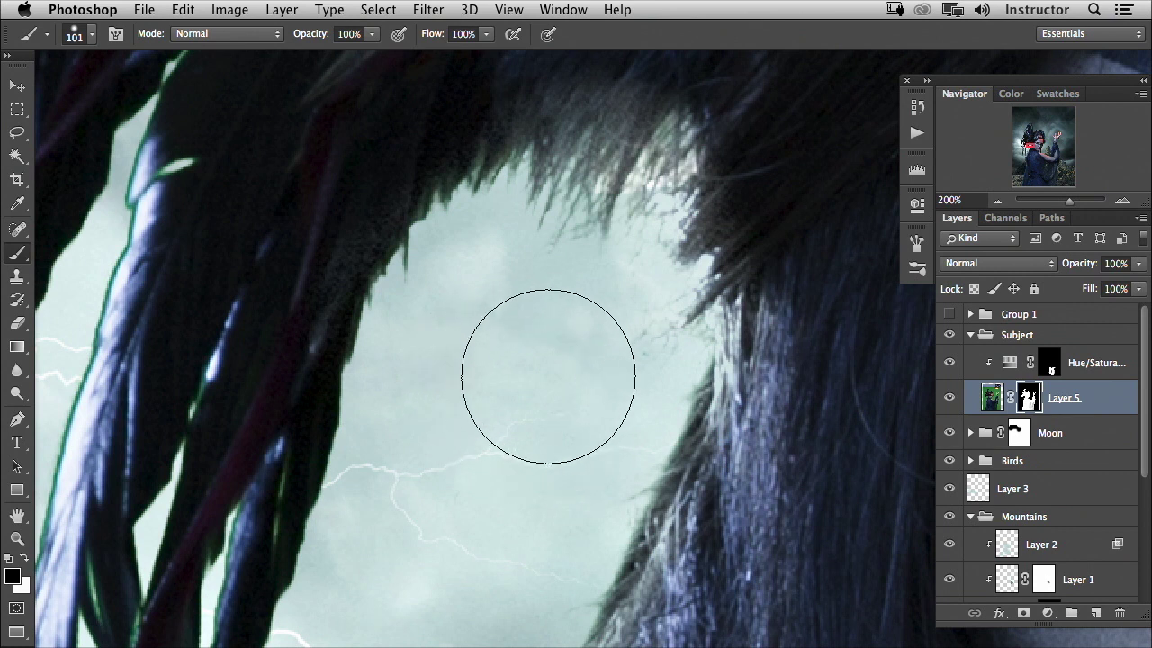
{"action": "key", "text": "x"}
{"action": "mouse_move", "coordinate": [584, 198]}
{"action": "left_mouse_down"}
{"action": "mouse_move", "coordinate": [407, 374]}
{"action": "mouse_move", "coordinate": [369, 325]}
{"action": "mouse_move", "coordinate": [430, 440]}
{"action": "mouse_move", "coordinate": [599, 347]}
{"action": "mouse_move", "coordinate": [676, 240]}
{"action": "mouse_move", "coordinate": [658, 181]}
{"action": "mouse_move", "coordinate": [669, 211]}
{"action": "mouse_move", "coordinate": [625, 447]}
{"action": "mouse_move", "coordinate": [596, 193]}
{"action": "mouse_move", "coordinate": [624, 124]}
{"action": "mouse_move", "coordinate": [570, 536]}
{"action": "mouse_move", "coordinate": [646, 471]}
{"action": "left_mouse_up"}
{"action": "key", "text": "space"}
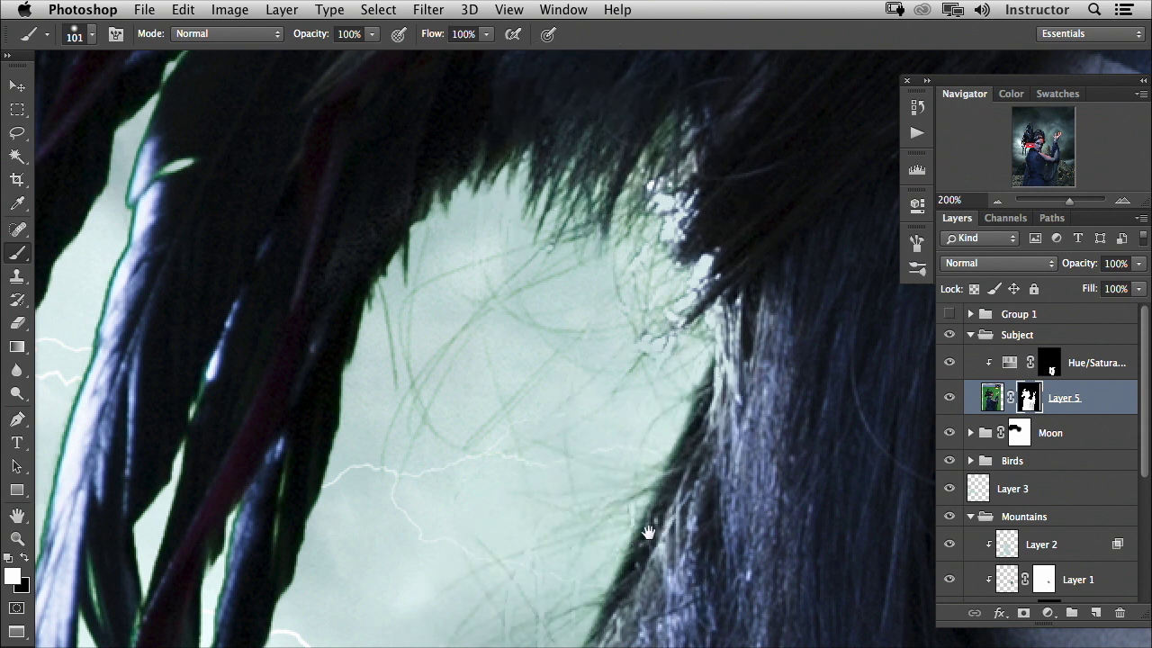
Continue painting white on Layer 5's mask to restore loose strands along the lower hair and over the shoulder
{"action": "mouse_move", "coordinate": [647, 532]}
{"action": "left_mouse_down"}
{"action": "mouse_move", "coordinate": [683, 203]}
{"action": "mouse_move", "coordinate": [450, 360]}
{"action": "mouse_move", "coordinate": [270, 424]}
{"action": "mouse_move", "coordinate": [488, 193]}
{"action": "mouse_move", "coordinate": [474, 174]}
{"action": "mouse_move", "coordinate": [605, 166]}
{"action": "mouse_move", "coordinate": [503, 171]}
{"action": "mouse_move", "coordinate": [634, 54]}
{"action": "mouse_move", "coordinate": [436, 464]}
{"action": "mouse_move", "coordinate": [297, 594]}
{"action": "mouse_move", "coordinate": [264, 488]}
{"action": "left_mouse_up"}
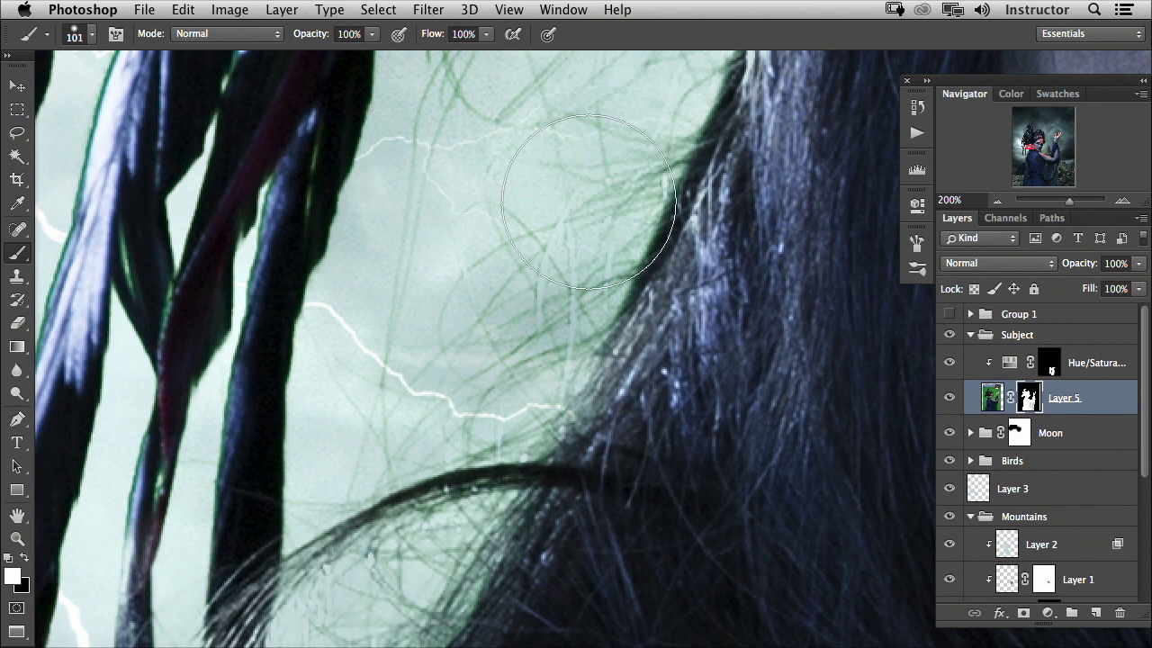
{"action": "mouse_move", "coordinate": [455, 554]}
{"action": "left_mouse_down"}
{"action": "mouse_move", "coordinate": [584, 182]}
{"action": "mouse_move", "coordinate": [588, 140]}
{"action": "left_mouse_up"}
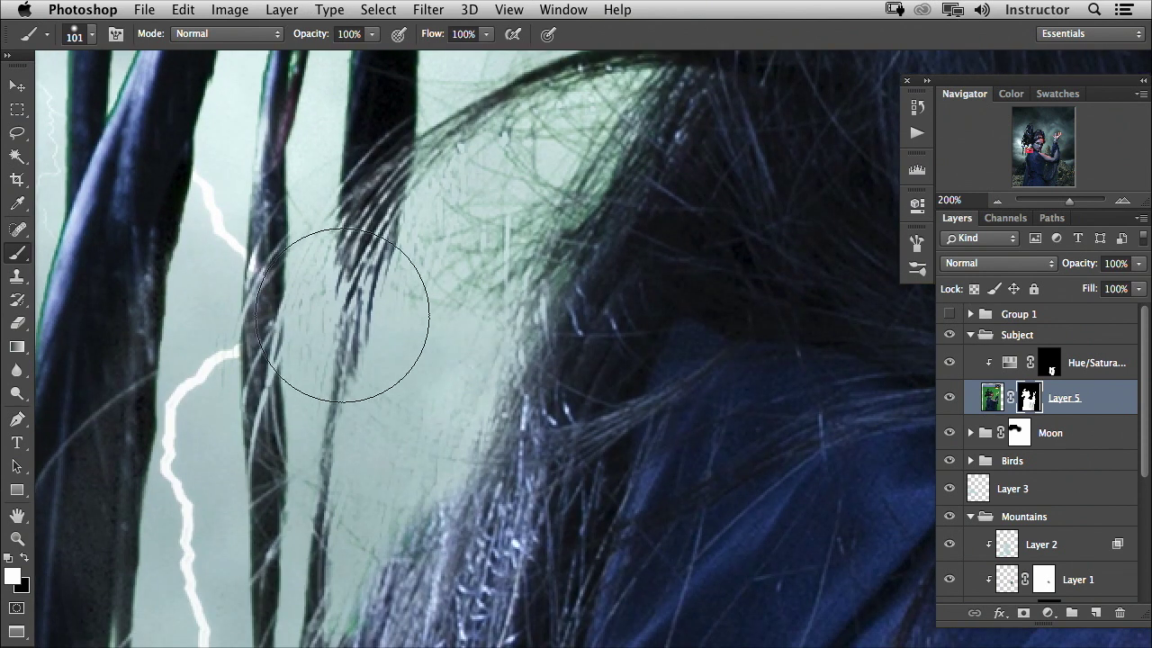
{"action": "mouse_move", "coordinate": [352, 318]}
{"action": "left_mouse_down"}
{"action": "mouse_move", "coordinate": [333, 300]}
{"action": "mouse_move", "coordinate": [462, 275]}
{"action": "mouse_move", "coordinate": [476, 334]}
{"action": "mouse_move", "coordinate": [360, 489]}
{"action": "mouse_move", "coordinate": [483, 312]}
{"action": "mouse_move", "coordinate": [244, 359]}
{"action": "mouse_move", "coordinate": [237, 424]}
{"action": "mouse_move", "coordinate": [260, 450]}
{"action": "mouse_move", "coordinate": [244, 502]}
{"action": "left_mouse_up"}
{"action": "left_click_drag", "start_coordinate": [342, 445], "coordinate": [407, 141]}
{"action": "left_click_drag", "start_coordinate": [427, 286], "coordinate": [149, 616]}
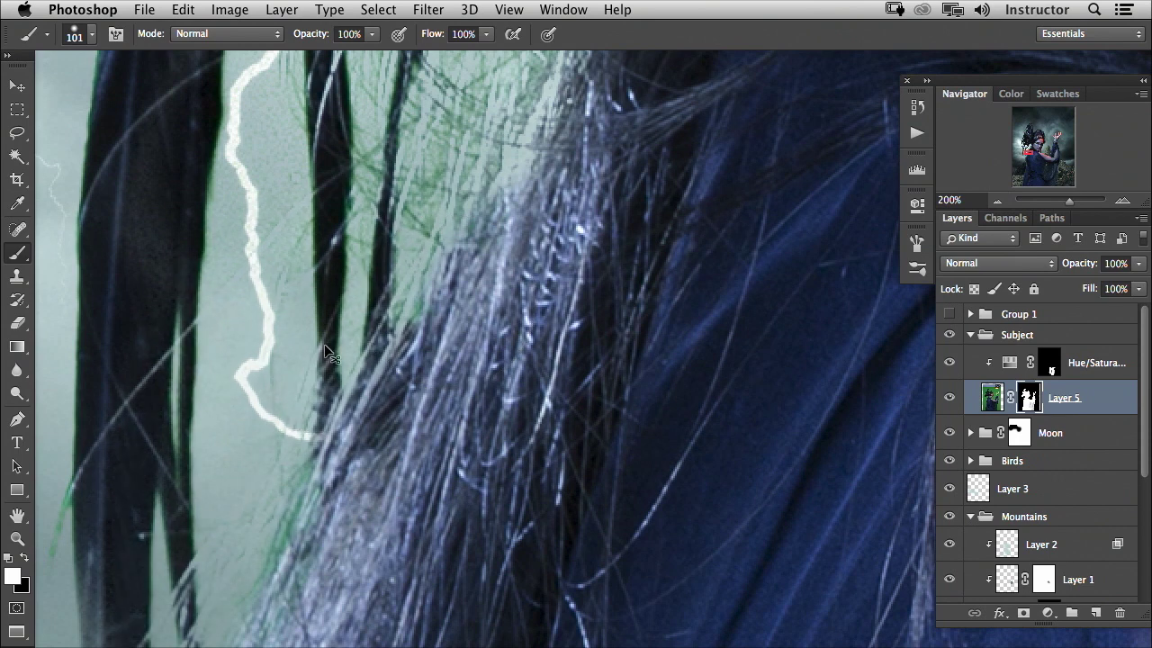
Paint white on the Hue/Saturation layer's mask over the strands between feathers and neck to remove their green cast
{"action": "left_click_drag", "start_coordinate": [698, 337], "coordinate": [655, 478]}
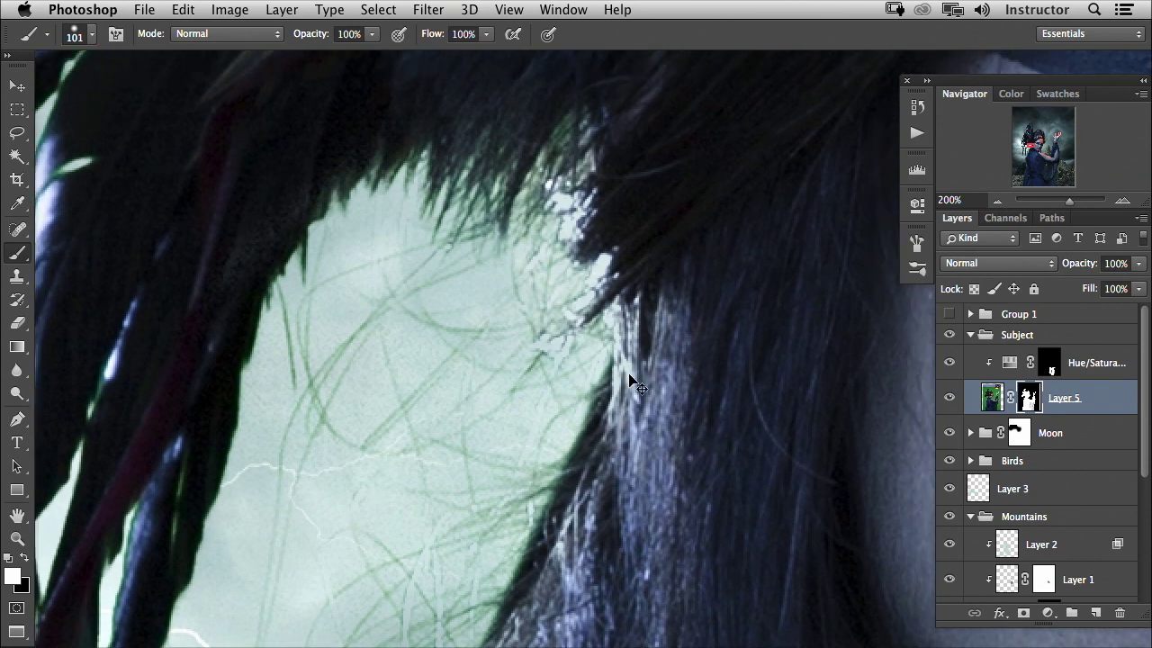
{"action": "key", "text": "super+minus"}
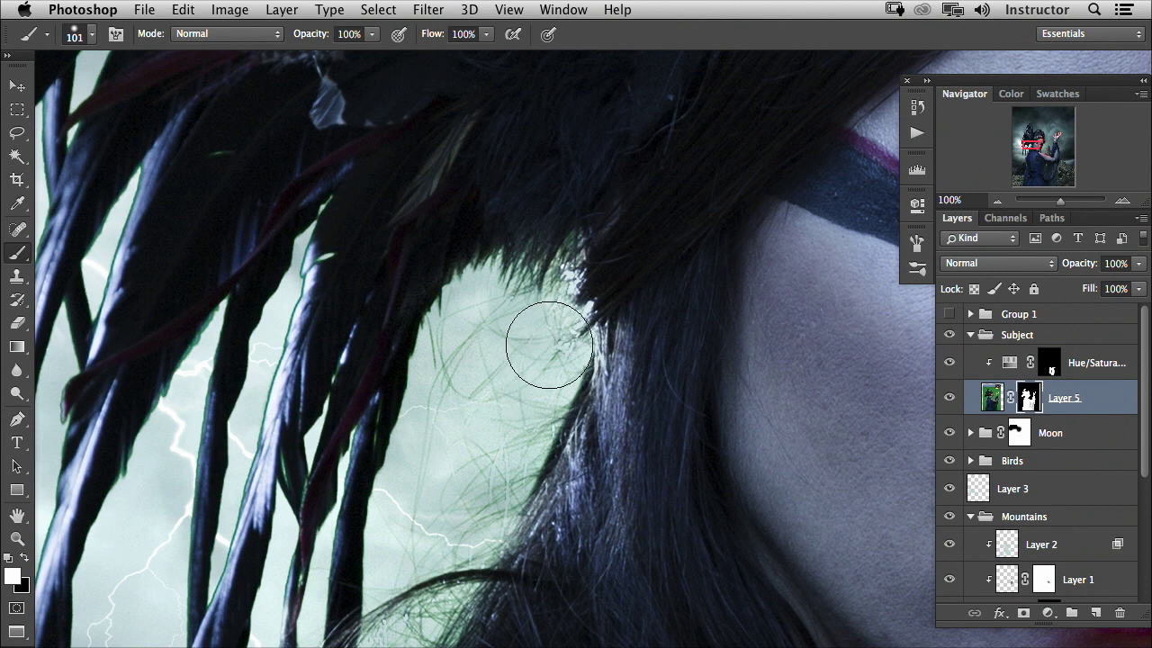
{"action": "key", "text": "super+alt+r"}
{"action": "left_click_drag", "start_coordinate": [562, 349], "coordinate": [560, 328]}
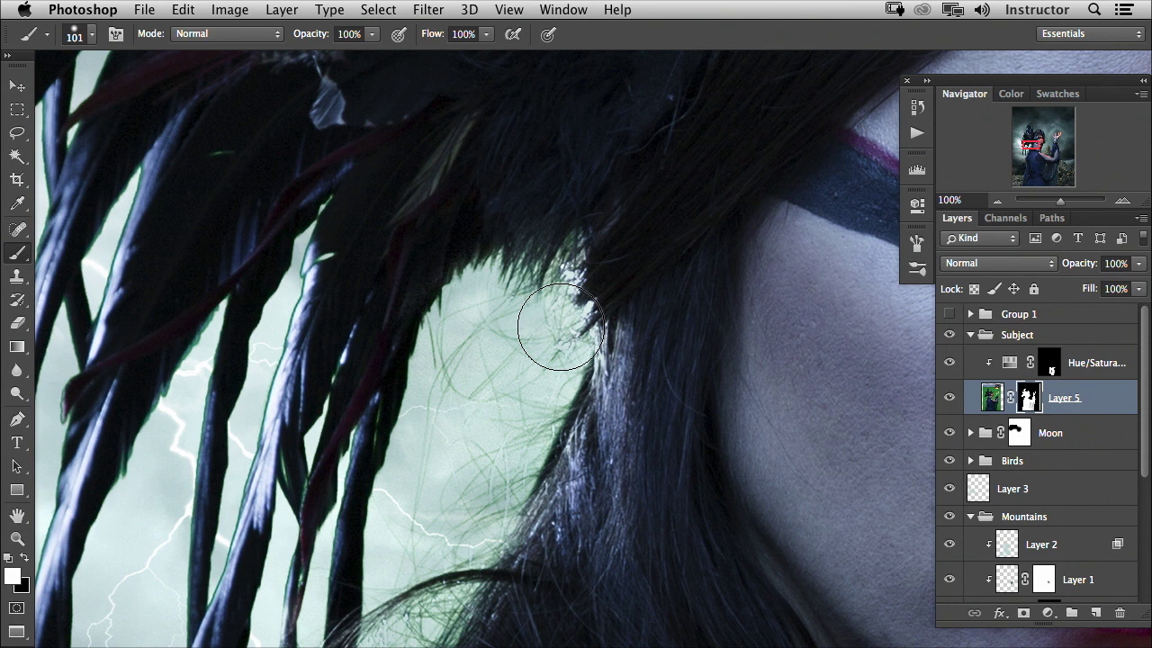
{"action": "left_click", "coordinate": [1047, 366]}
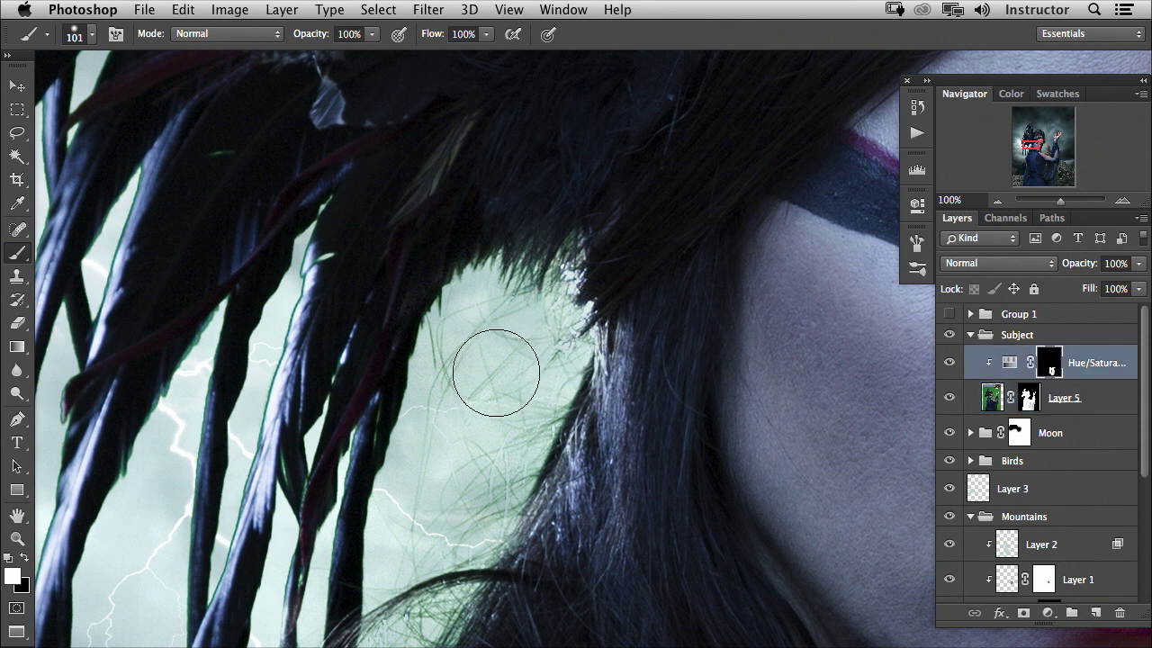
{"action": "mouse_move", "coordinate": [464, 429]}
{"action": "left_mouse_down"}
{"action": "mouse_move", "coordinate": [474, 334]}
{"action": "mouse_move", "coordinate": [465, 303]}
{"action": "mouse_move", "coordinate": [442, 387]}
{"action": "mouse_move", "coordinate": [521, 416]}
{"action": "mouse_move", "coordinate": [571, 331]}
{"action": "mouse_move", "coordinate": [488, 529]}
{"action": "left_mouse_up"}
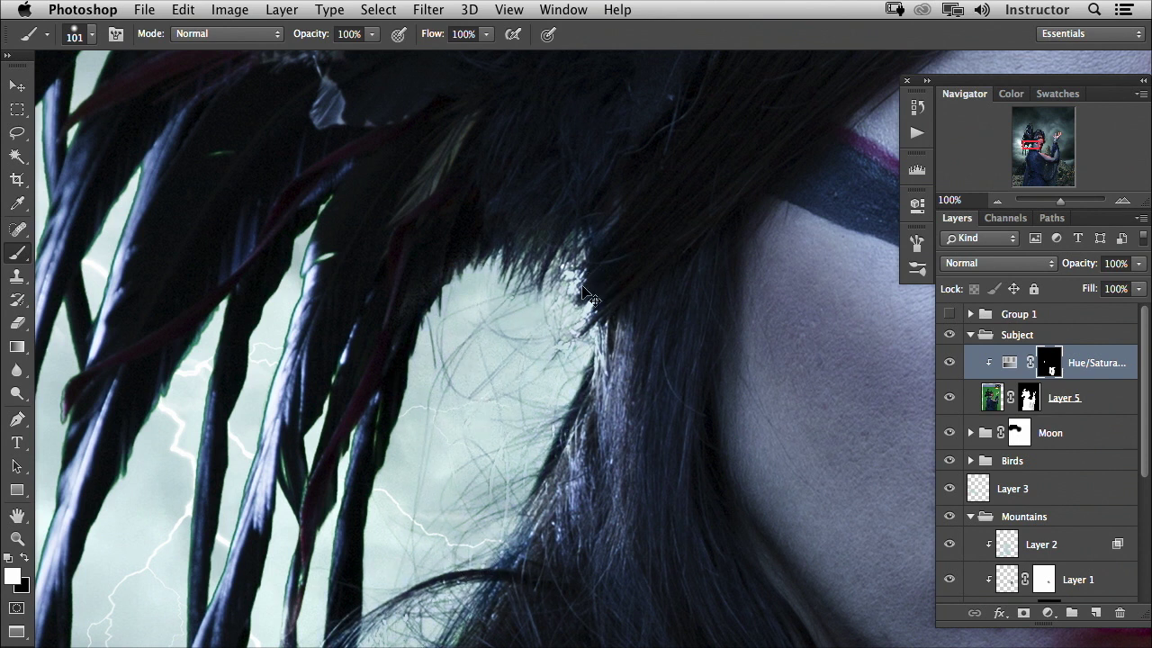
Undo the last painting on the Hue/Saturation mask and add a new empty layer above it, clipped to Layer 5
{"action": "key", "text": "super+z"}
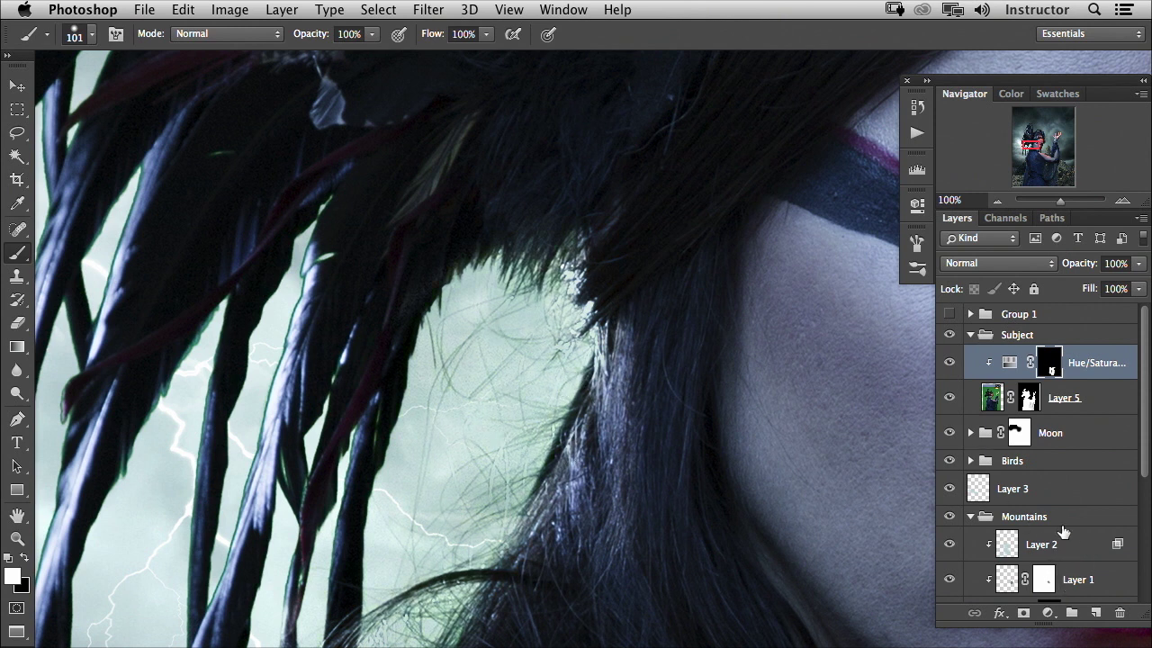
{"action": "key", "text": "super+shift+alt+n"}
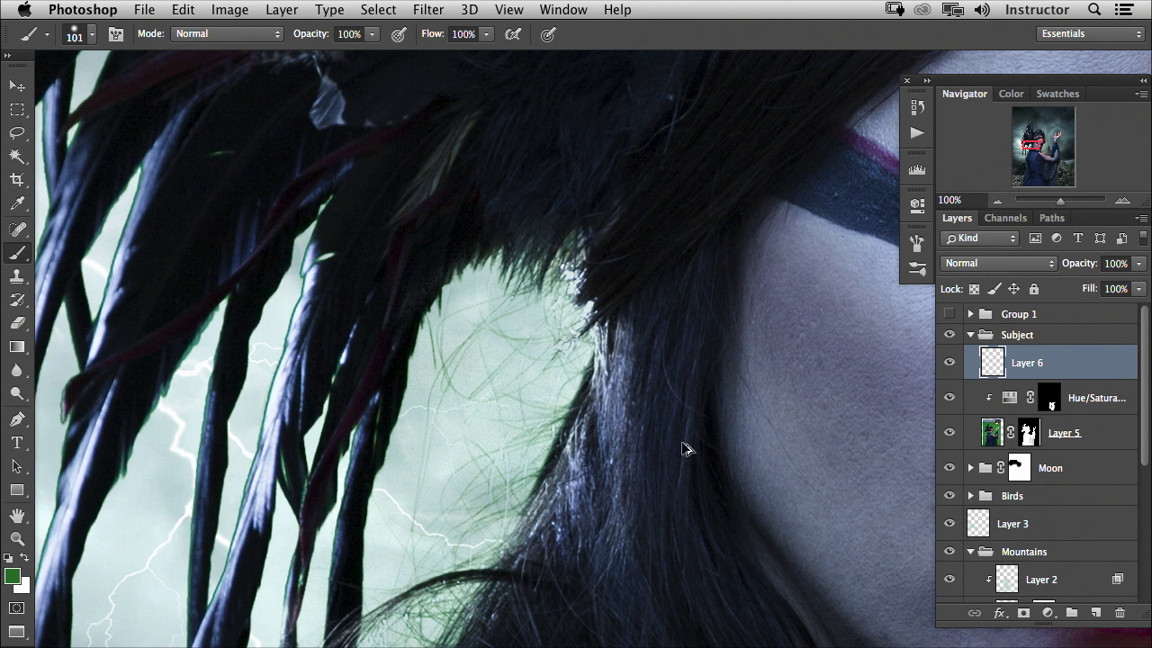
{"action": "key", "text": "super+alt+g"}
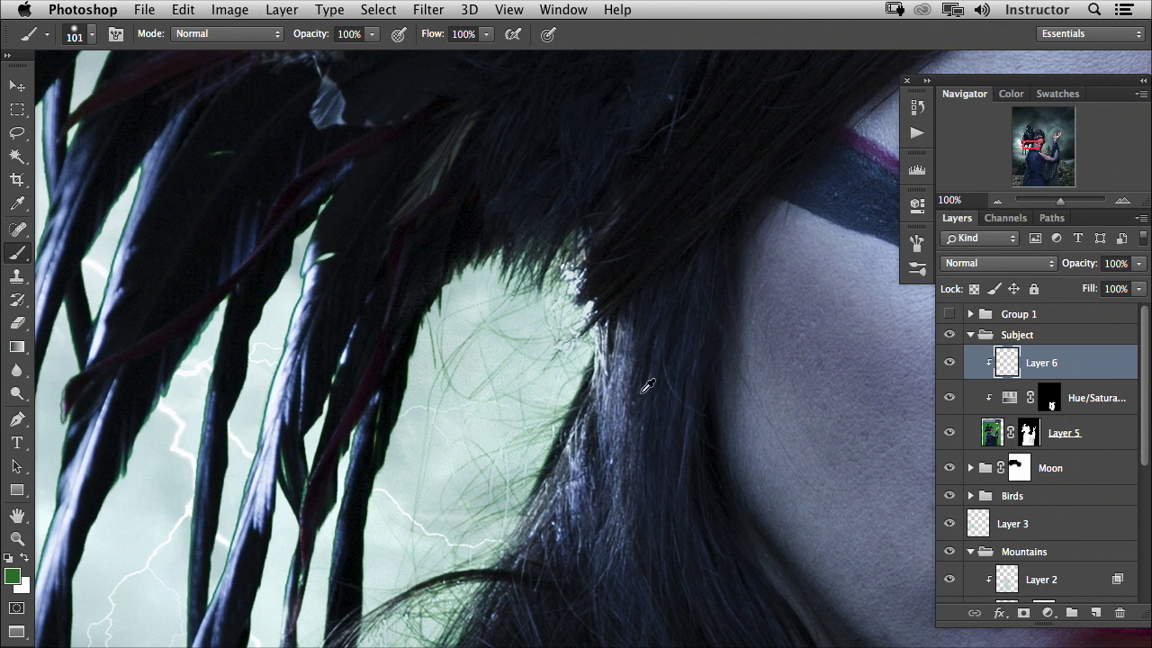
Paint a sampled dark hair color over the green strands on the new clipped layer and set its blend mode to Color
{"action": "left_click", "coordinate": [636, 279], "text": "alt"}
{"action": "mouse_move", "coordinate": [531, 406]}
{"action": "left_mouse_down"}
{"action": "mouse_move", "coordinate": [512, 329]}
{"action": "mouse_move", "coordinate": [463, 362]}
{"action": "mouse_move", "coordinate": [477, 288]}
{"action": "left_mouse_up"}
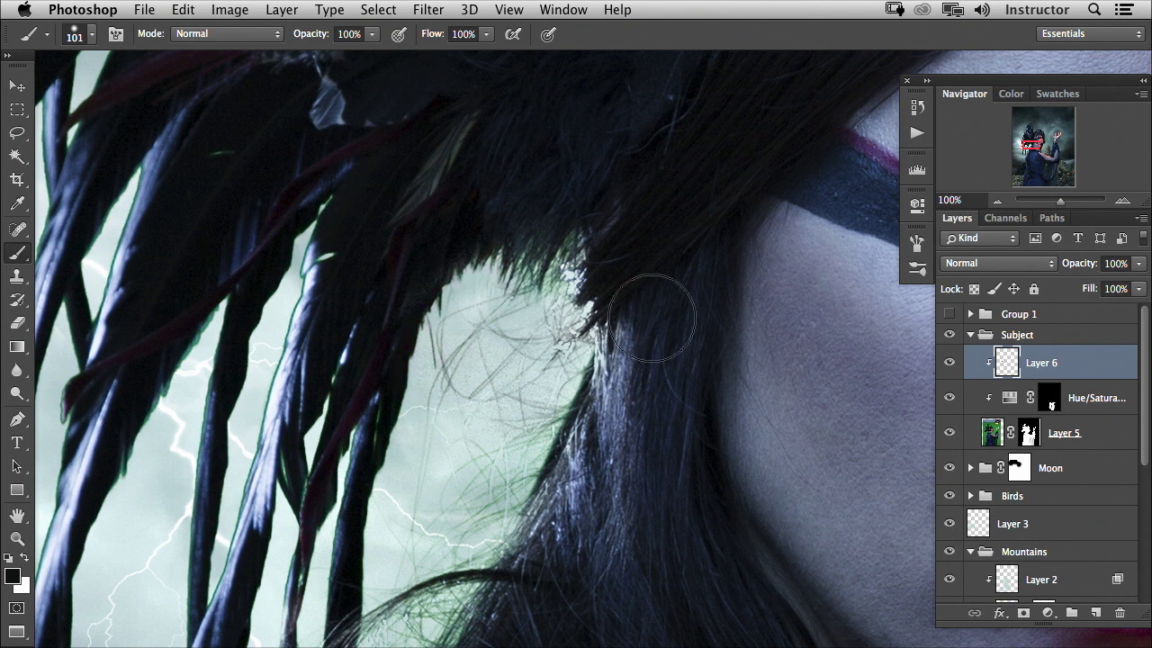
{"action": "left_click", "coordinate": [965, 264]}
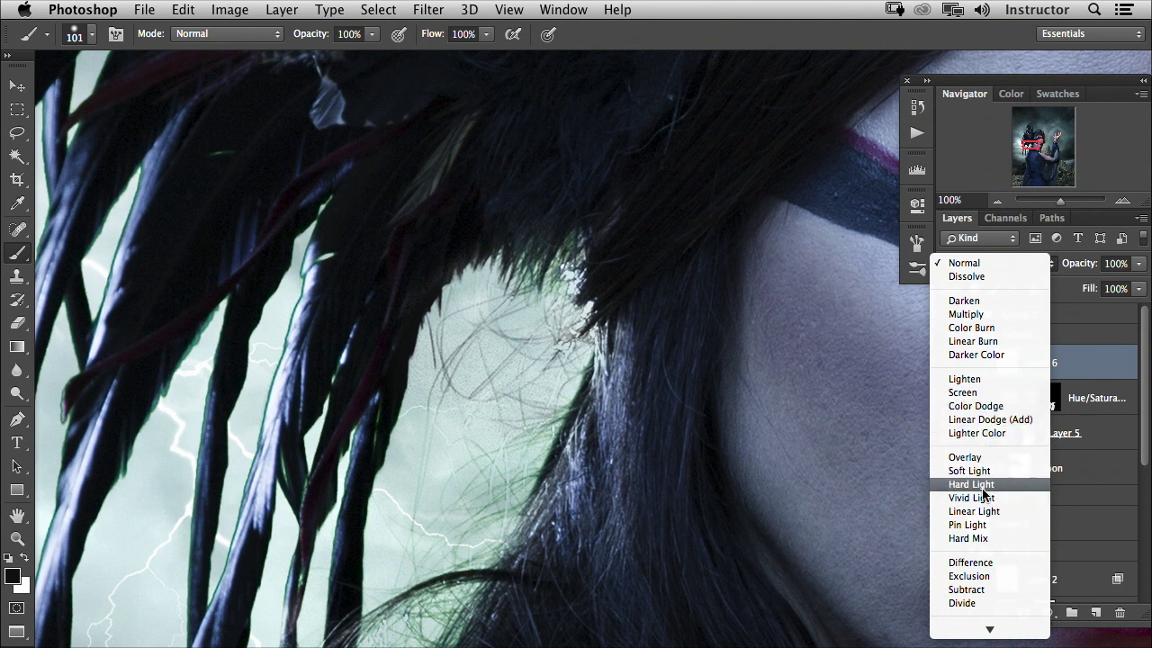
{"action": "mouse_move", "coordinate": [976, 637]}
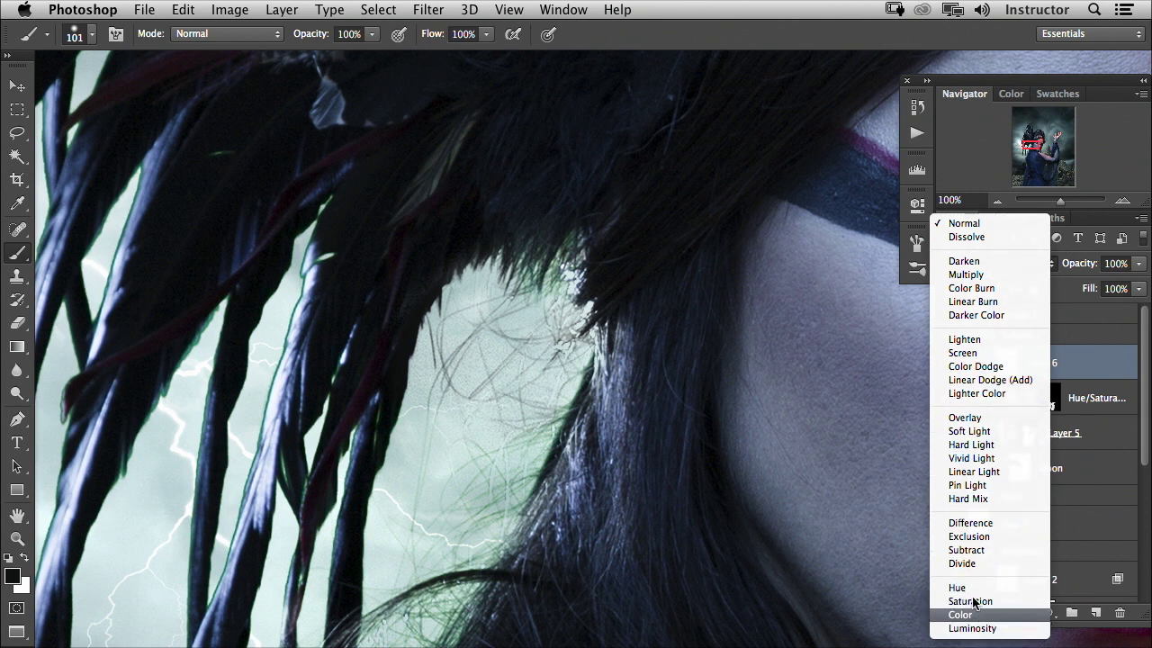
{"action": "left_click", "coordinate": [973, 613]}
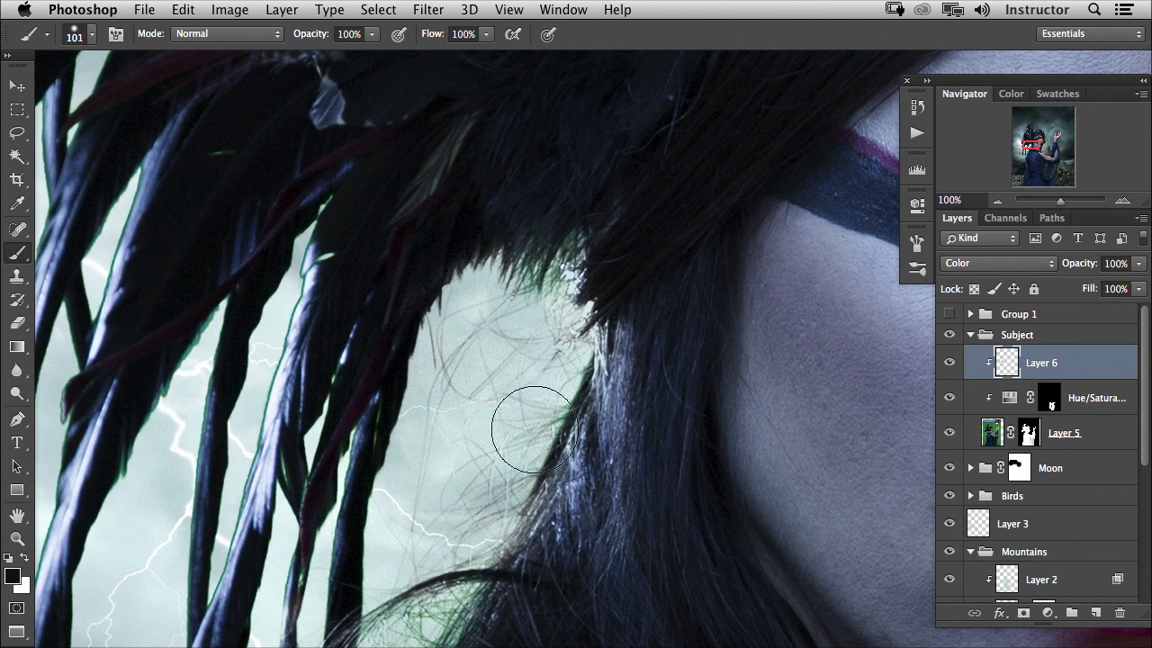
Sample the blue-gray hair color and paint it on the clipped layer over the remaining green fringe along the hair and nearby feathers
{"action": "left_click", "coordinate": [592, 427], "text": "alt"}
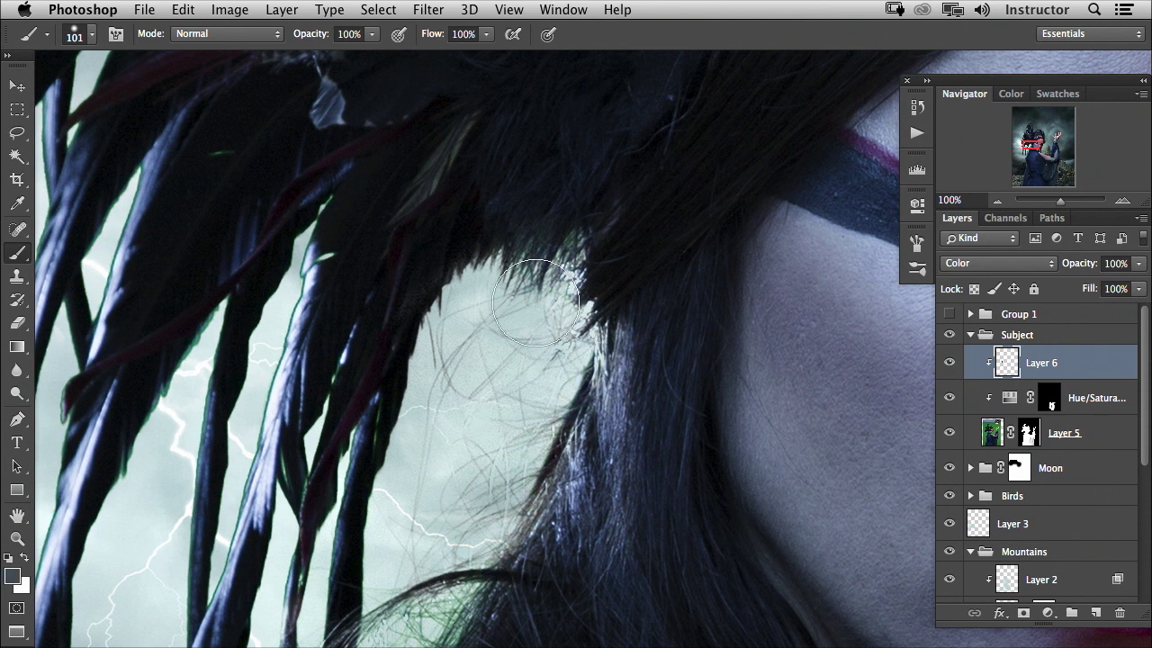
{"action": "left_click_drag", "start_coordinate": [490, 528], "coordinate": [532, 308]}
{"action": "mouse_move", "coordinate": [383, 479]}
{"action": "left_mouse_down"}
{"action": "mouse_move", "coordinate": [371, 549]}
{"action": "mouse_move", "coordinate": [389, 597]}
{"action": "mouse_move", "coordinate": [424, 437]}
{"action": "mouse_move", "coordinate": [374, 448]}
{"action": "left_mouse_up"}
{"action": "scroll", "coordinate": [512, 322], "scroll_direction": "up", "scroll_amount": 5}
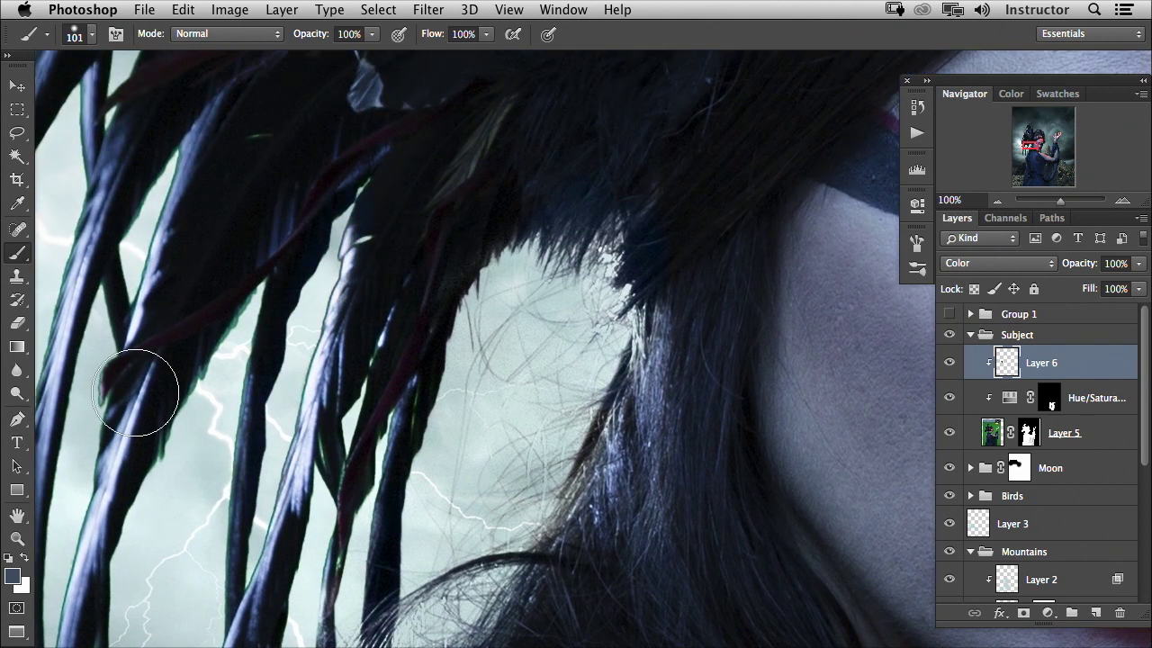
{"action": "key", "text": "super+minus"}
{"action": "key", "text": "super+minus"}
{"action": "key", "text": "super+minus"}
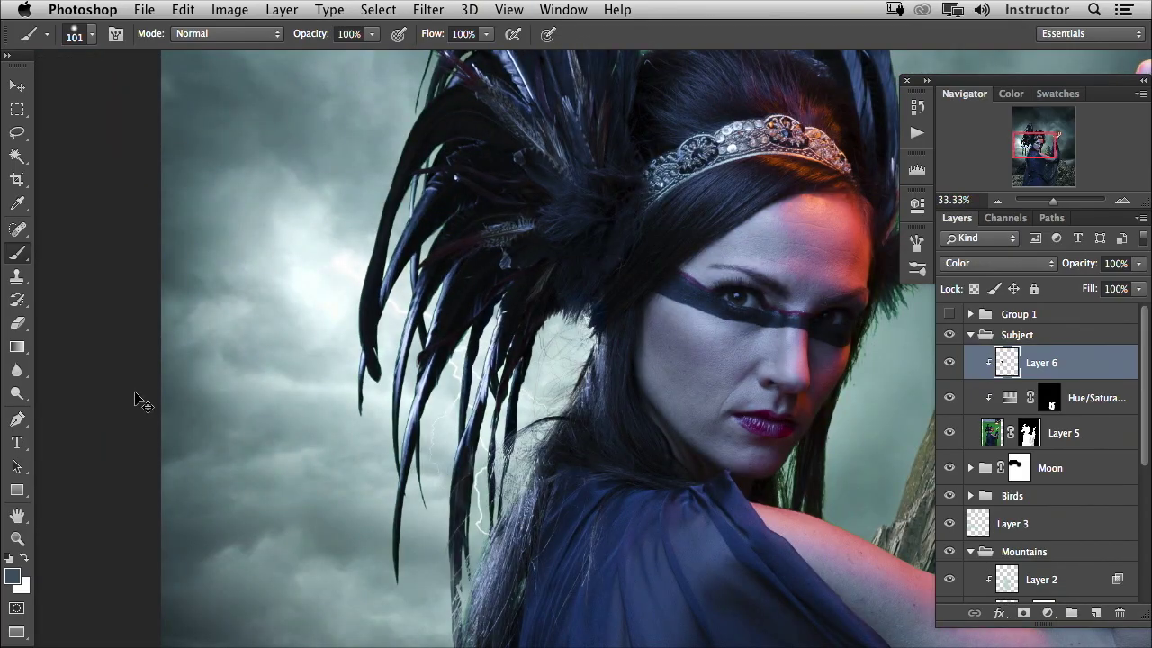